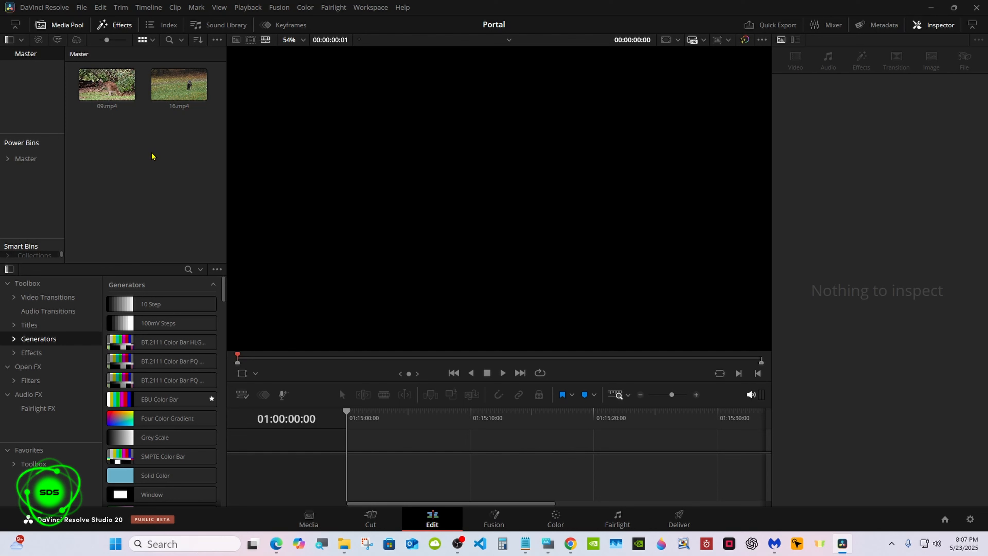
- Create a new Fusion composition clip with the default settings and place it on a new timeline
right_click(152, 156)
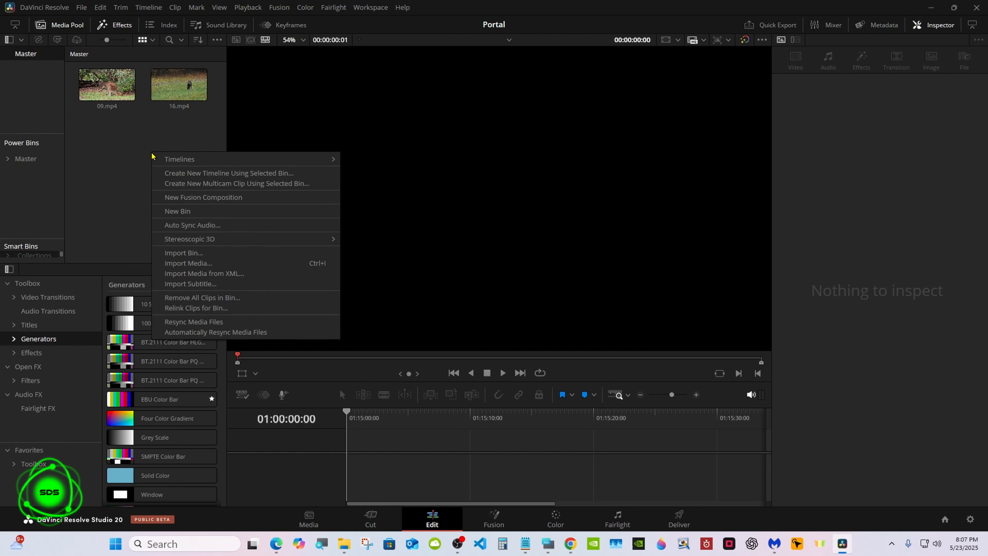
left_click(262, 198)
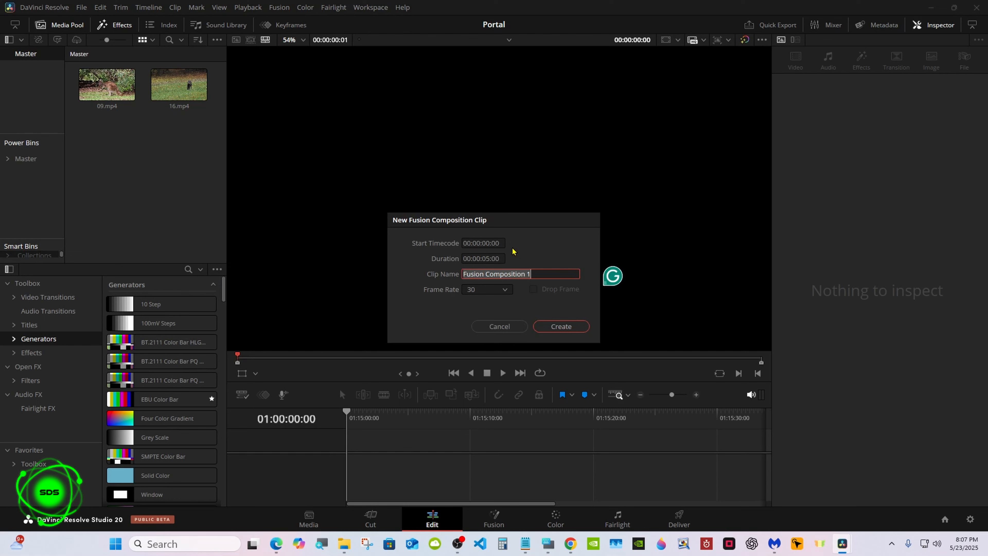
left_click(550, 325)
left_click_drag(97, 134, 390, 224)
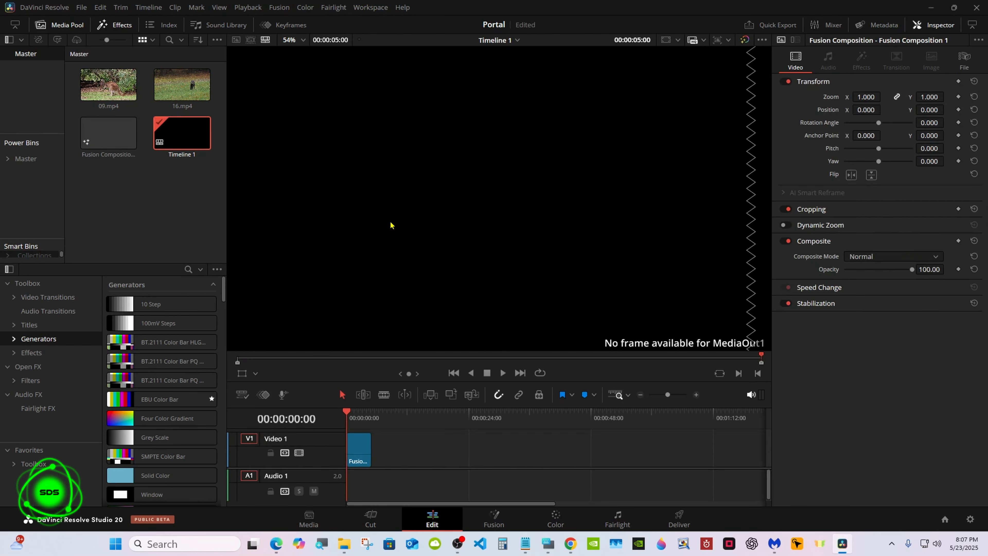
- Open the composition on the Fusion page, move MediaOut1 farther along the node area and feed it from a new Background node
left_click(493, 515)
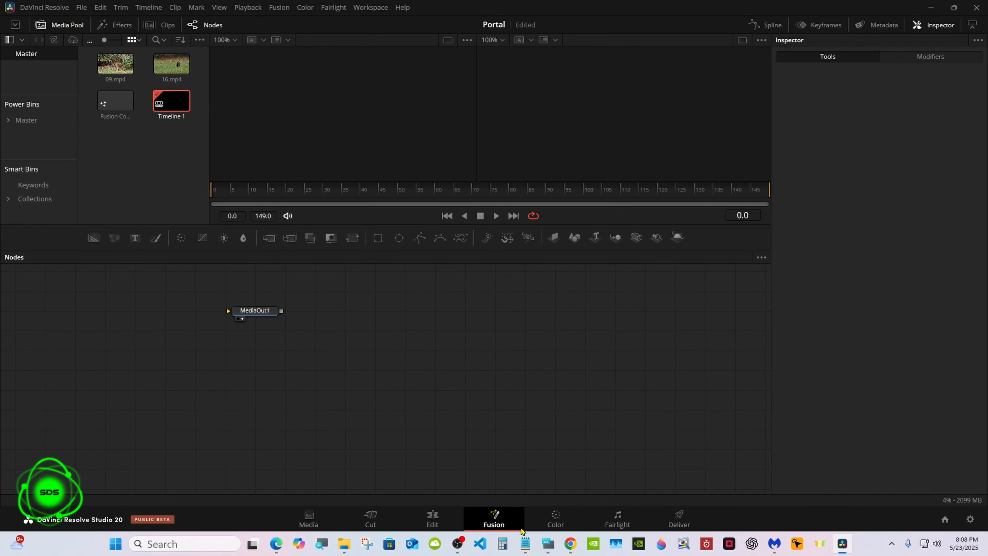
left_click(549, 545)
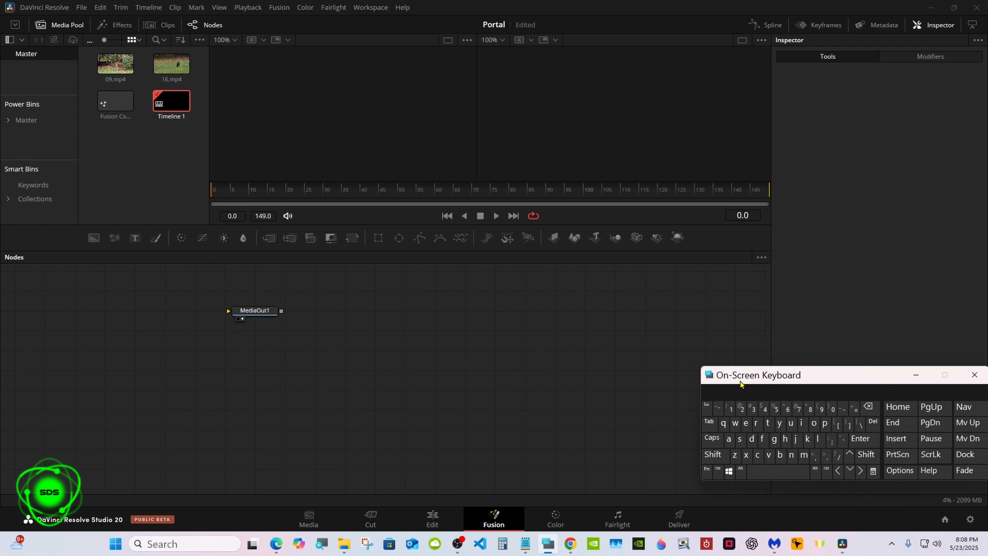
left_click(916, 375)
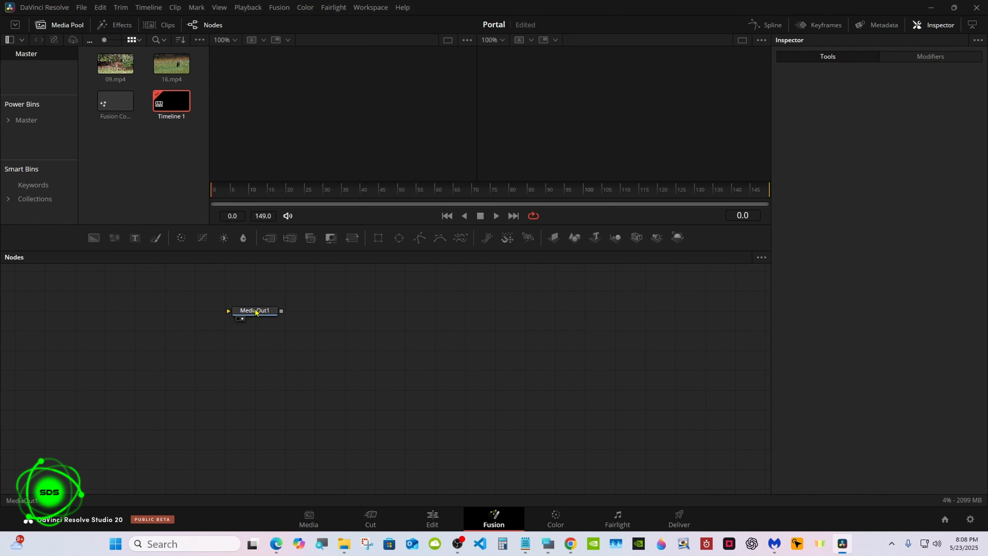
left_click_drag(255, 310, 555, 350)
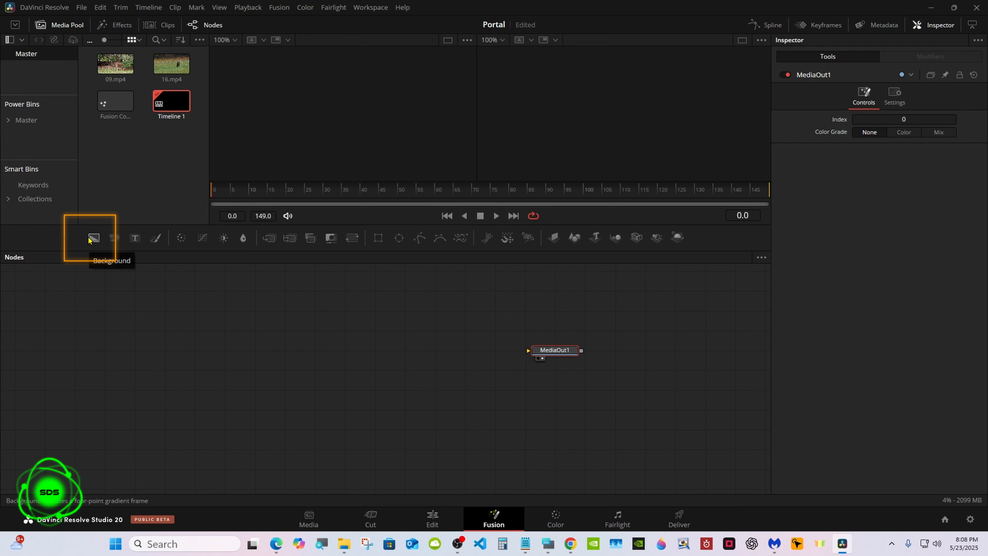
left_click_drag(93, 238, 538, 353)
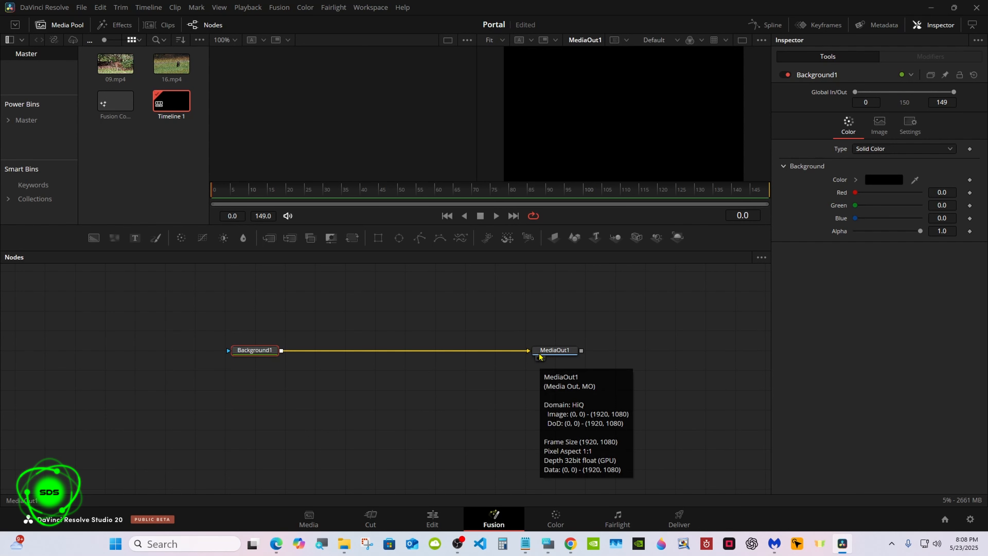
- Switch to a single, taller viewer and insert a Matte Control node between Background1 and MediaOut1
left_click(742, 41)
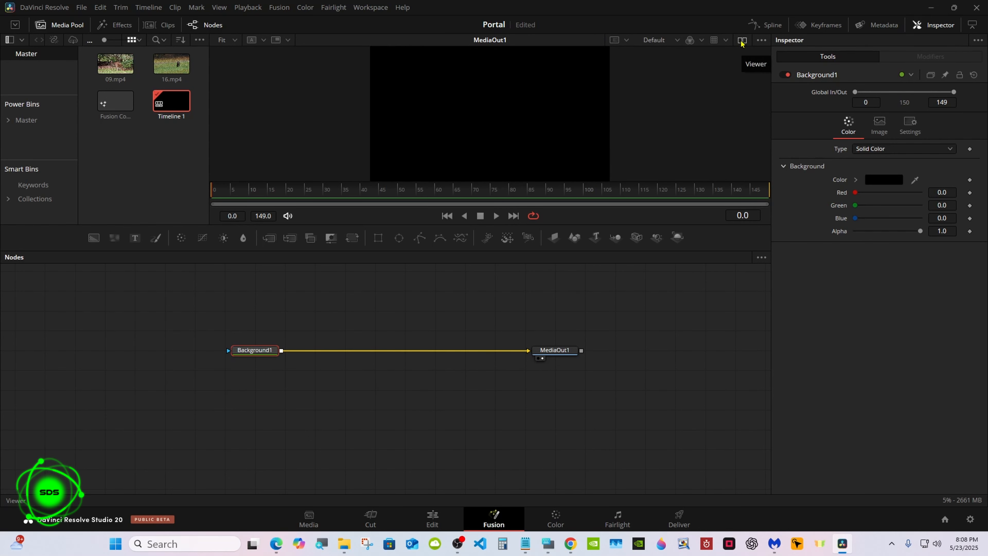
left_click_drag(587, 249, 586, 301)
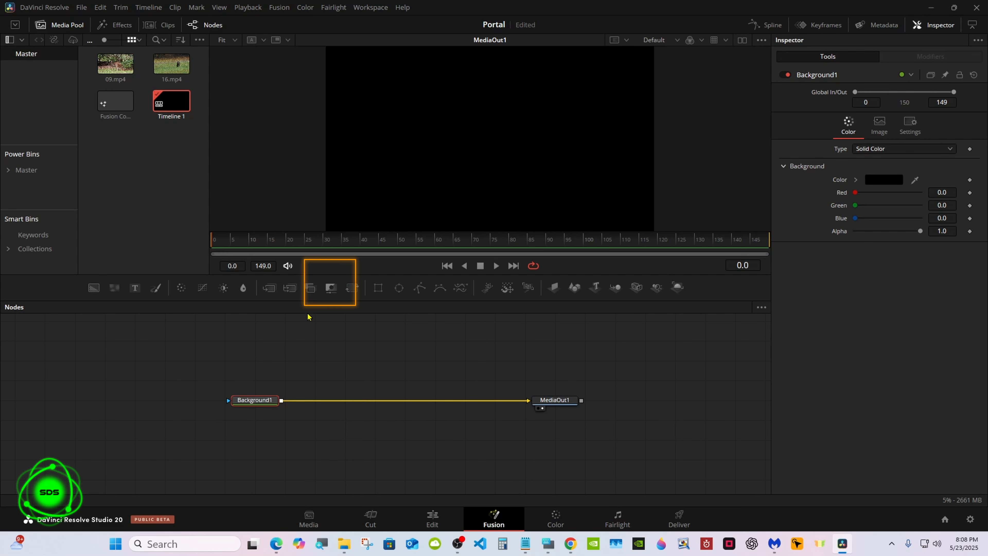
left_click(329, 289)
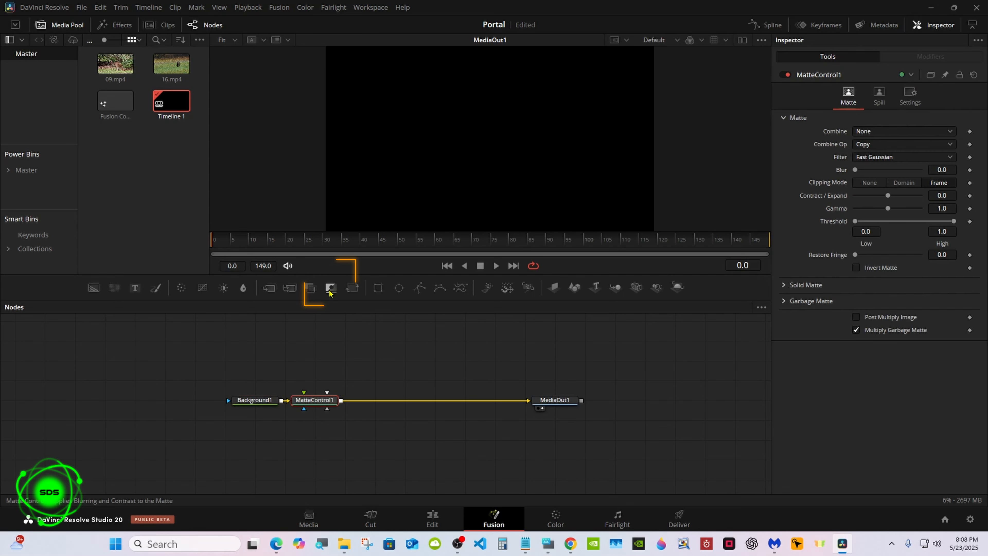
- Add an Ellipse mask node above MatteControl1 and connect it as the garbage matte
left_click_drag(400, 288, 330, 345)
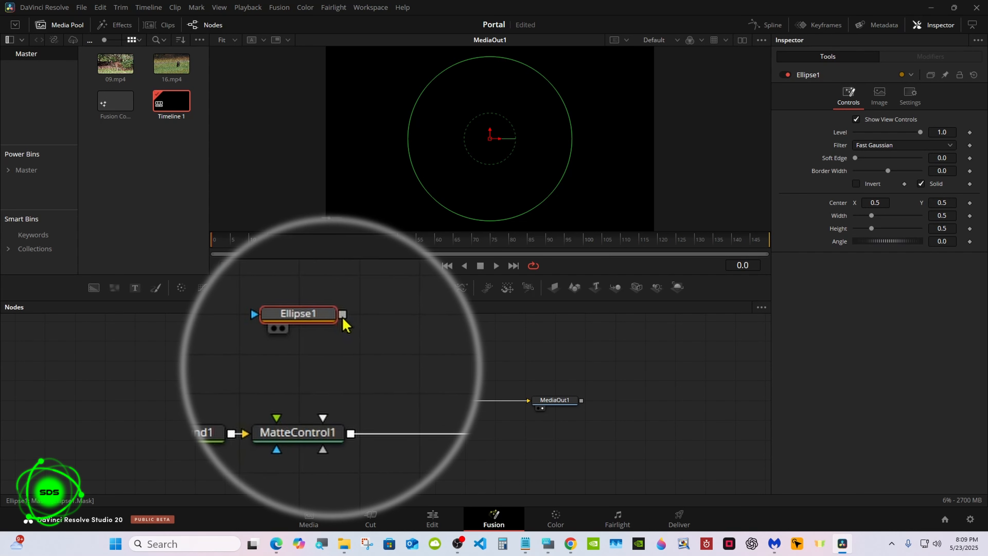
left_click_drag(346, 323, 326, 442)
left_click_drag(299, 399, 300, 401)
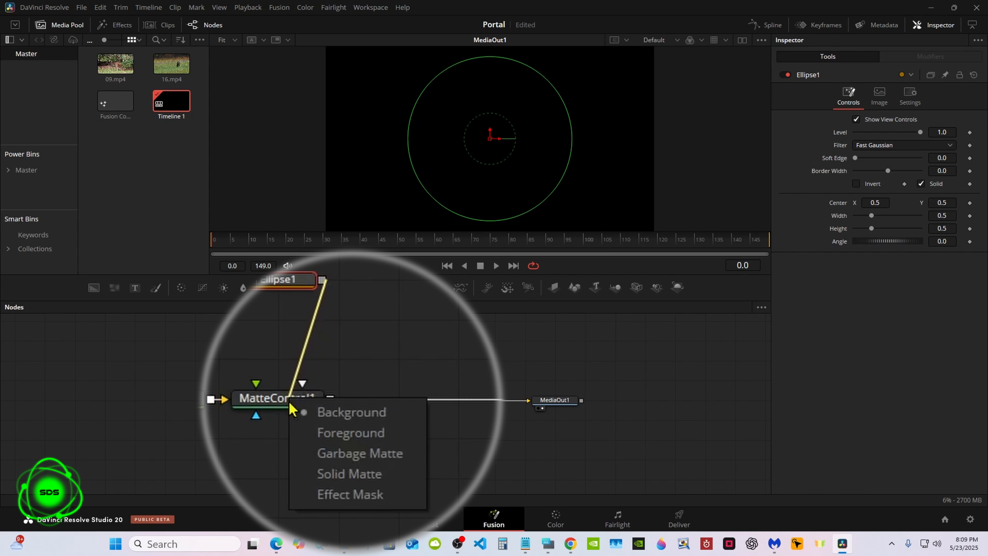
left_click(354, 462)
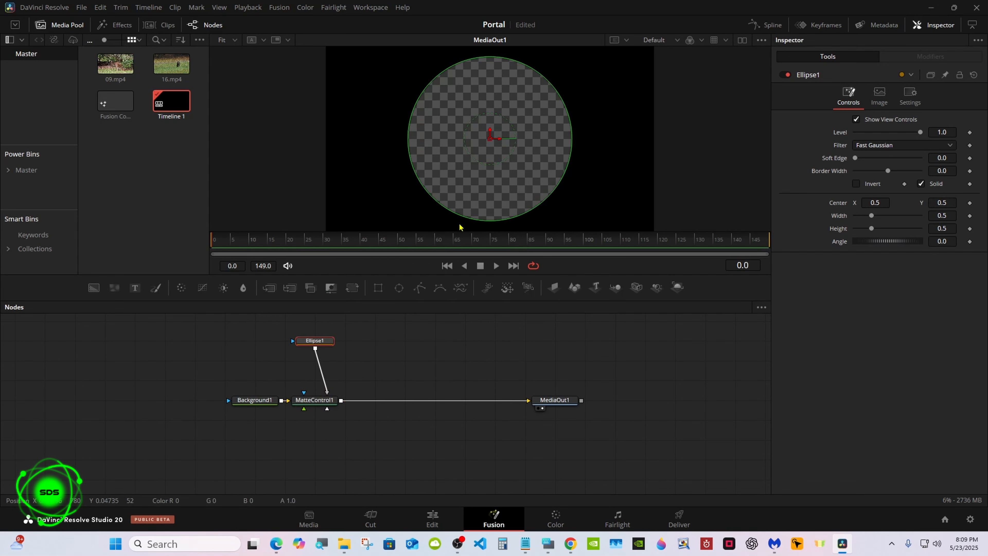
- Bring up the on-screen keyboard and link Ellipse1's width to its height with an expression
left_click(548, 544)
left_click_drag(833, 376, 676, 405)
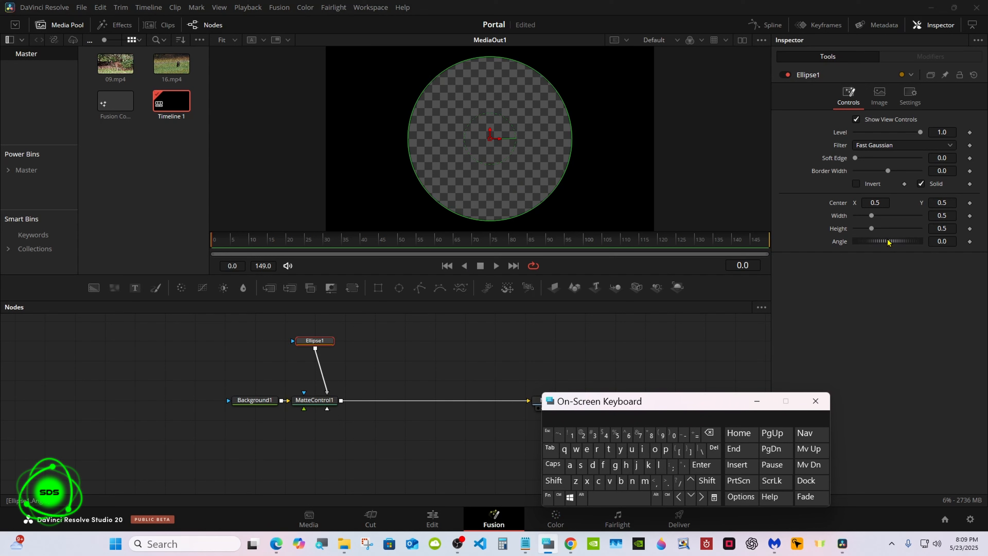
left_click_drag(871, 228, 859, 230)
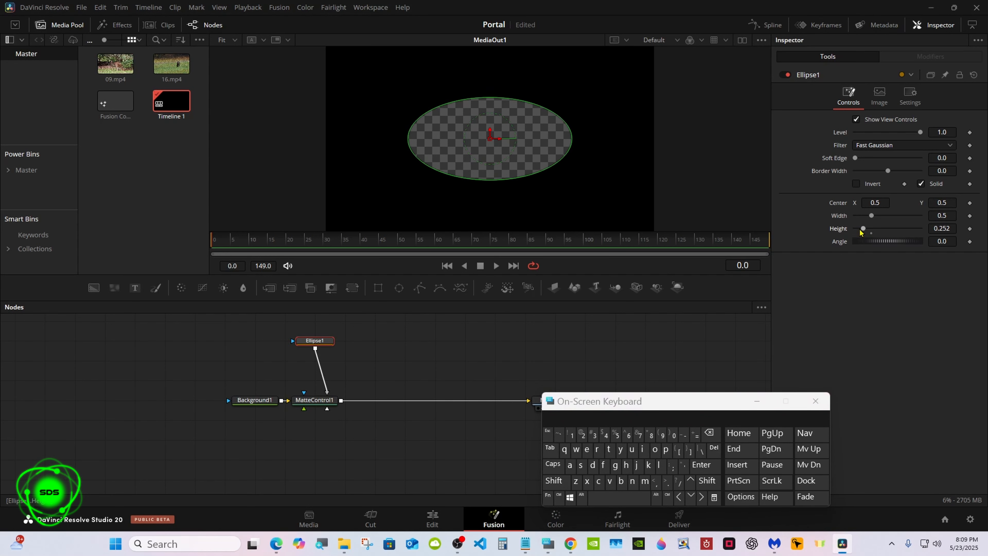
left_click(871, 234)
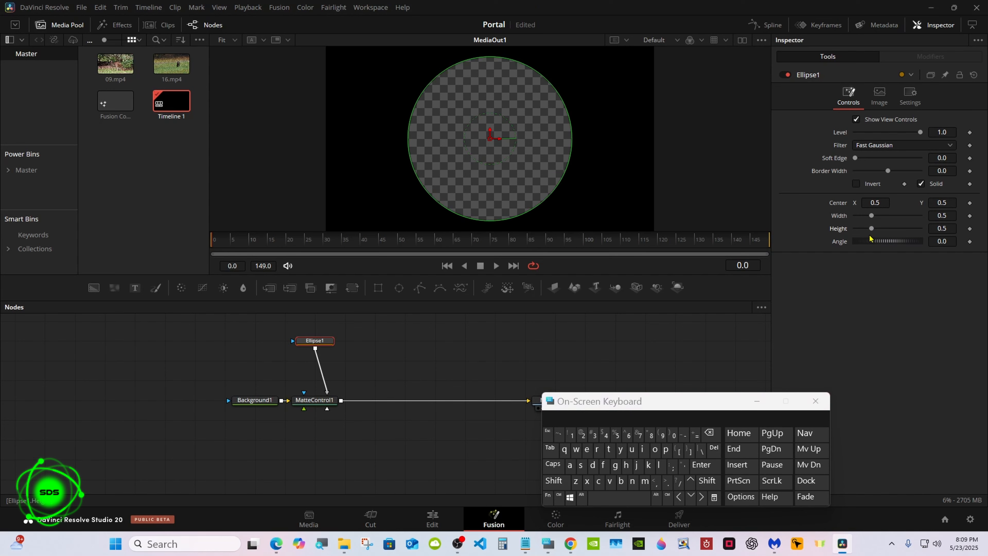
right_click(843, 220)
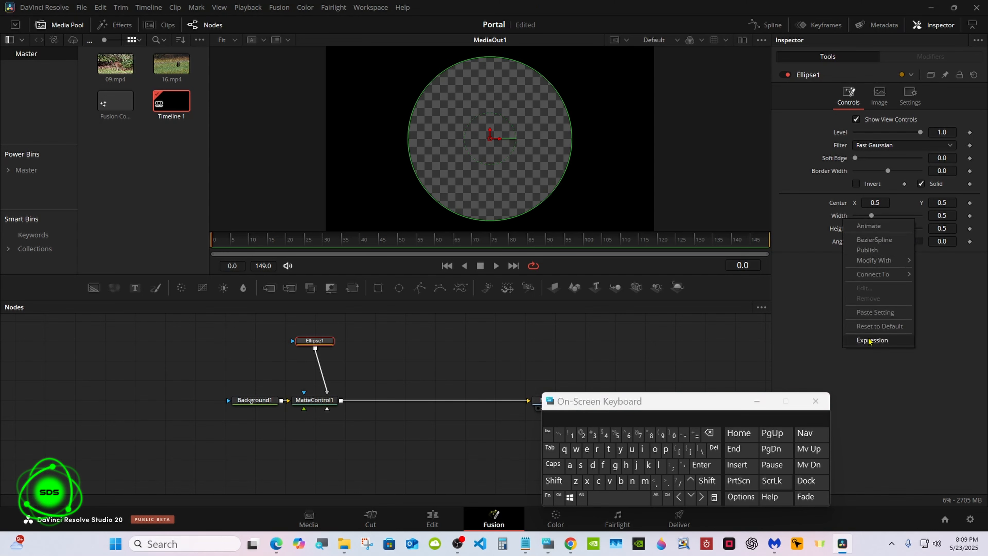
left_click(871, 344)
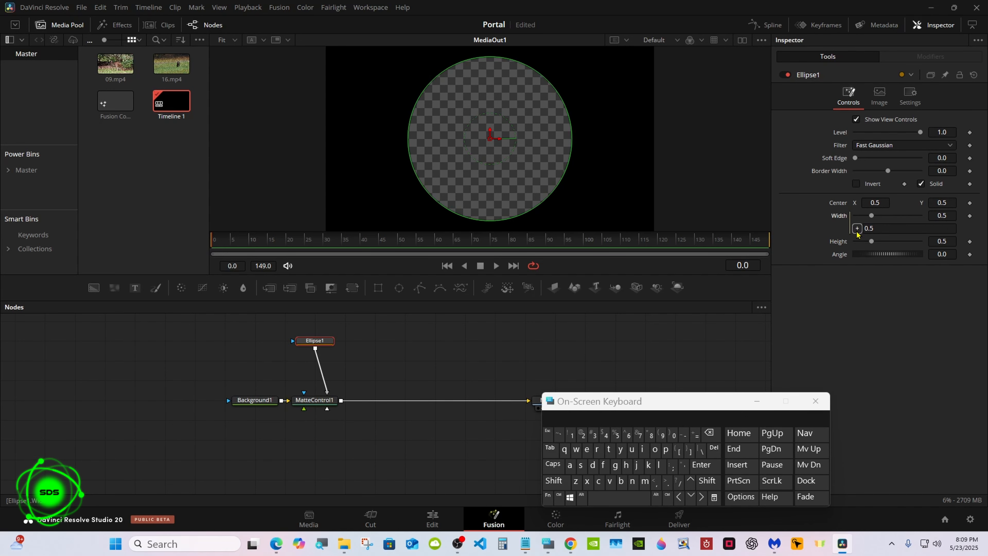
left_click_drag(857, 229, 841, 241)
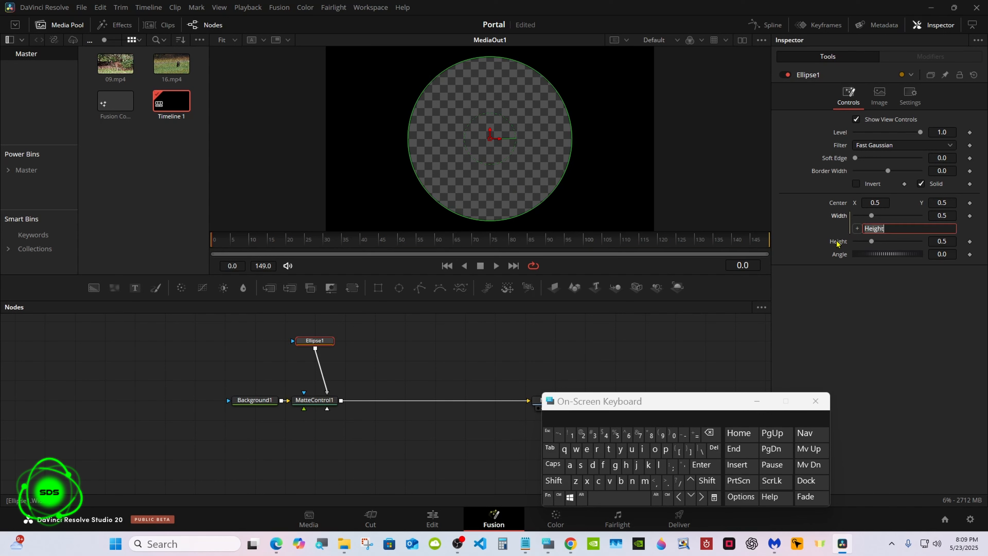
- Set Ellipse1's height to 0.3 and move the on-screen keyboard clear of the nodes
left_click(946, 238)
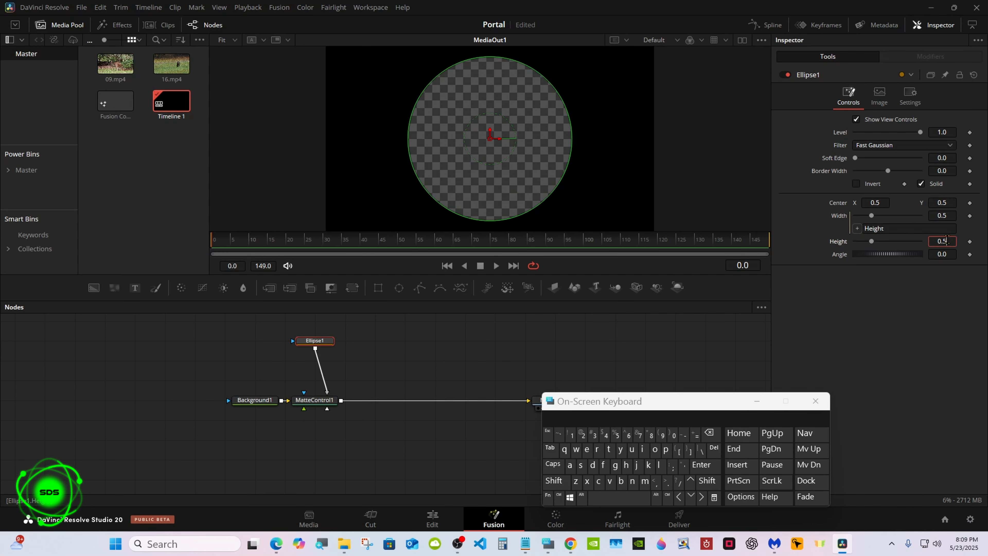
left_click(709, 433)
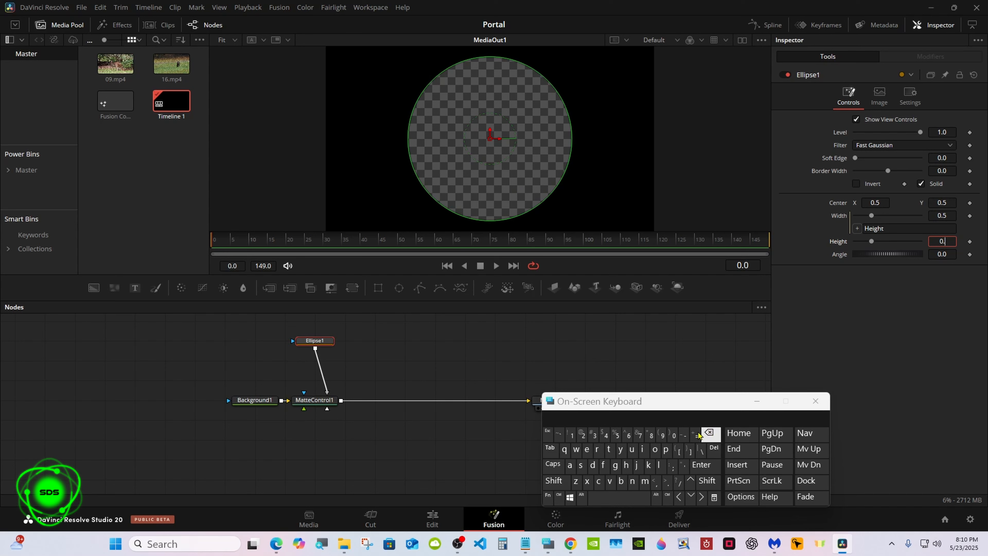
left_click(594, 435)
left_click(694, 465)
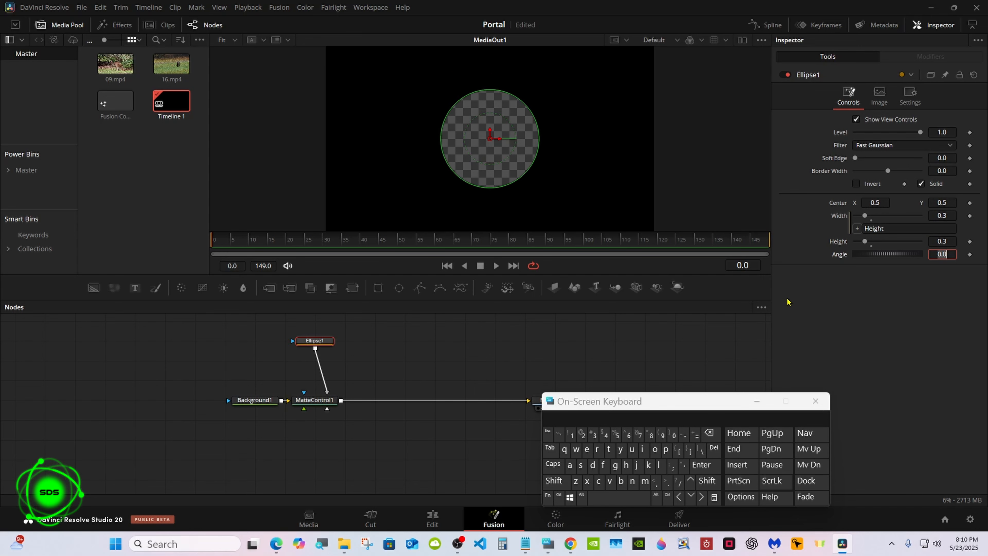
left_click_drag(638, 400, 744, 403)
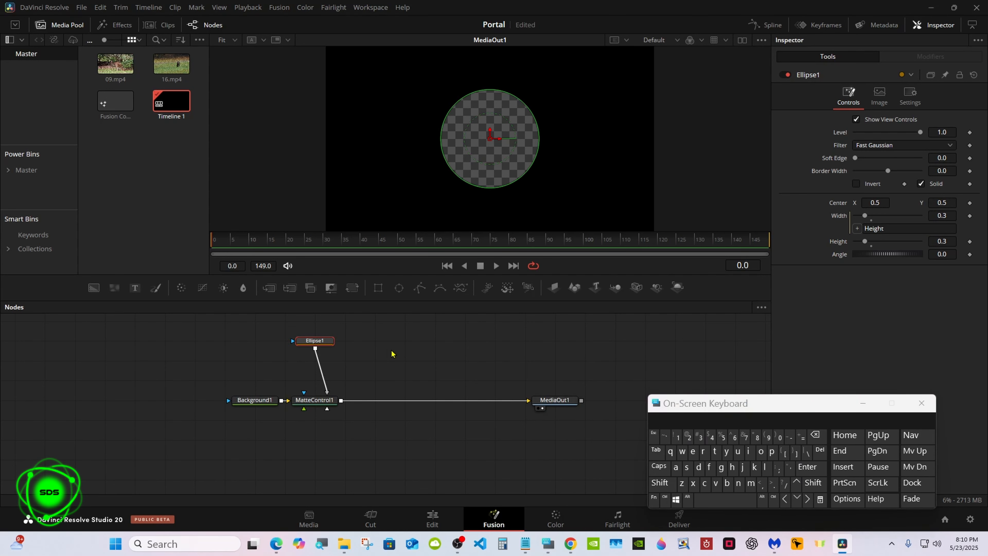
- Copy the Ellipse1 node and paste it as an instance beside the original
right_click(326, 344)
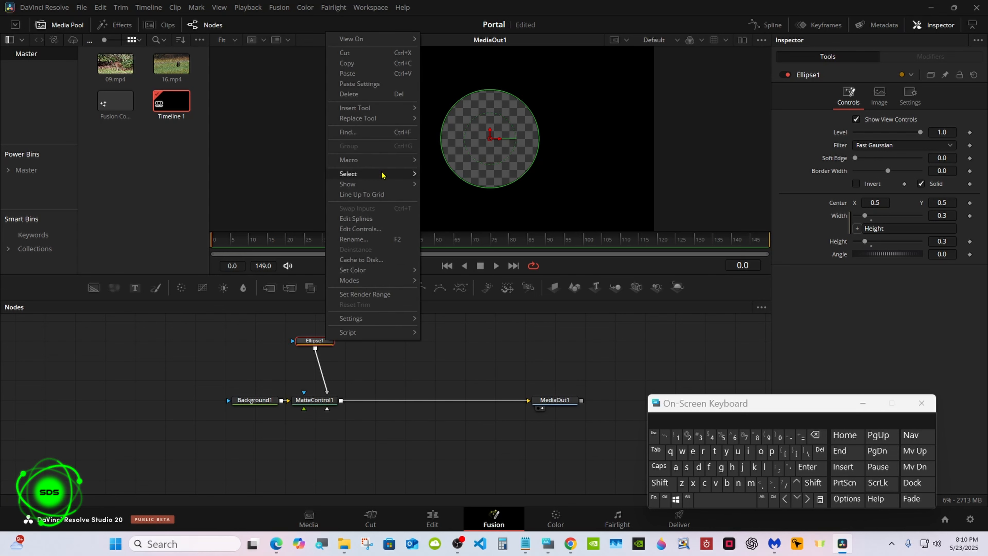
left_click(372, 65)
left_click(404, 338)
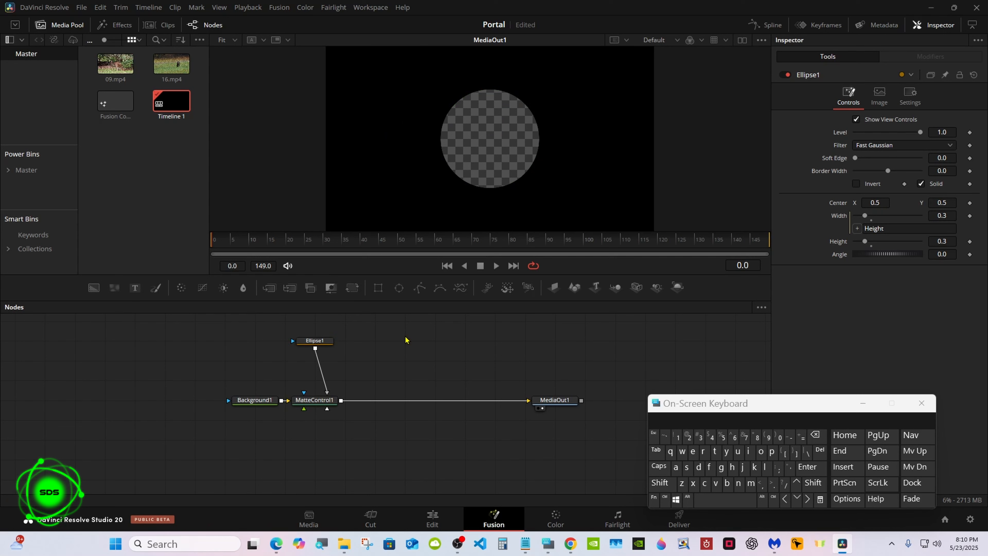
right_click(405, 340)
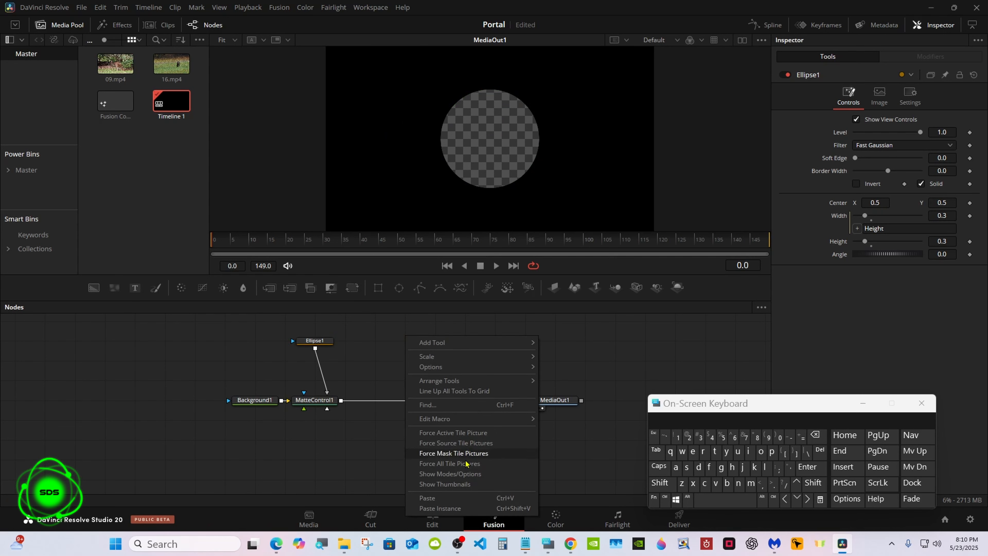
left_click(463, 508)
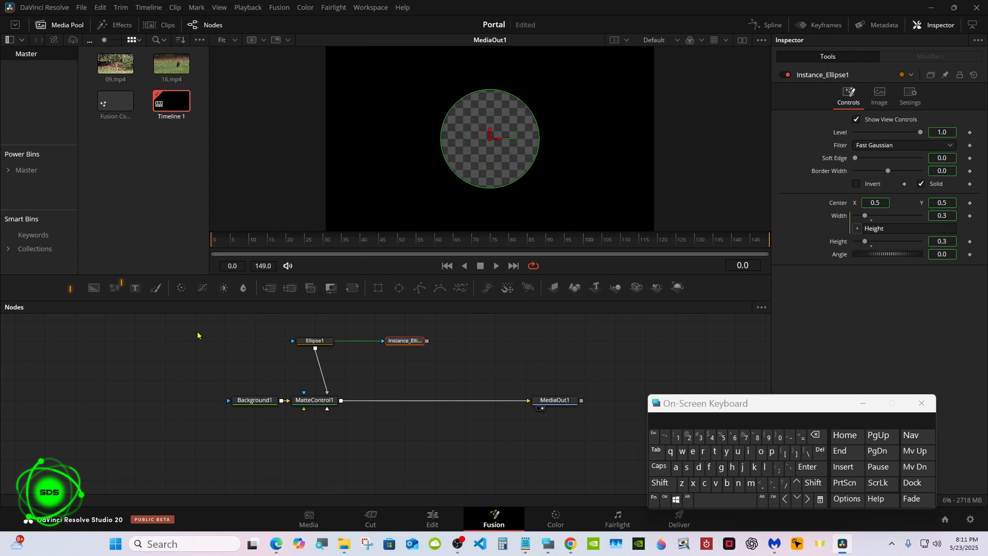
- Add a second Background node masked by the instanced ellipse and merge it over MatteControl1's output
left_click_drag(96, 287, 394, 374)
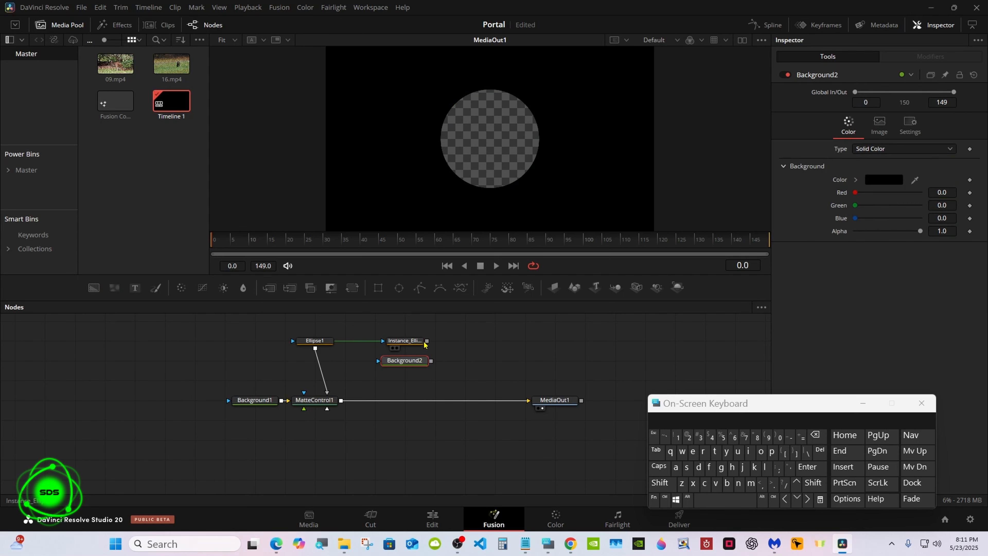
left_click_drag(426, 340, 409, 364)
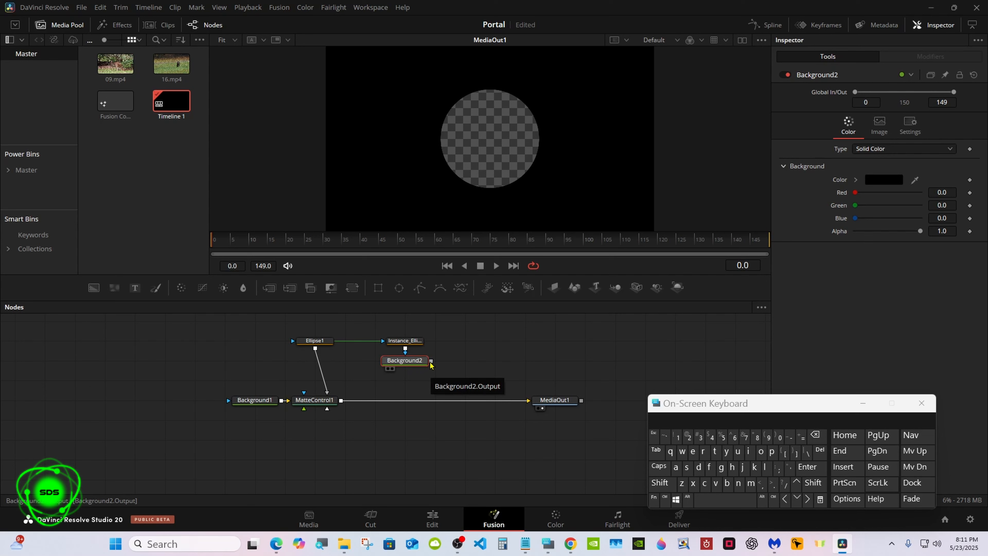
left_click_drag(430, 362, 342, 407)
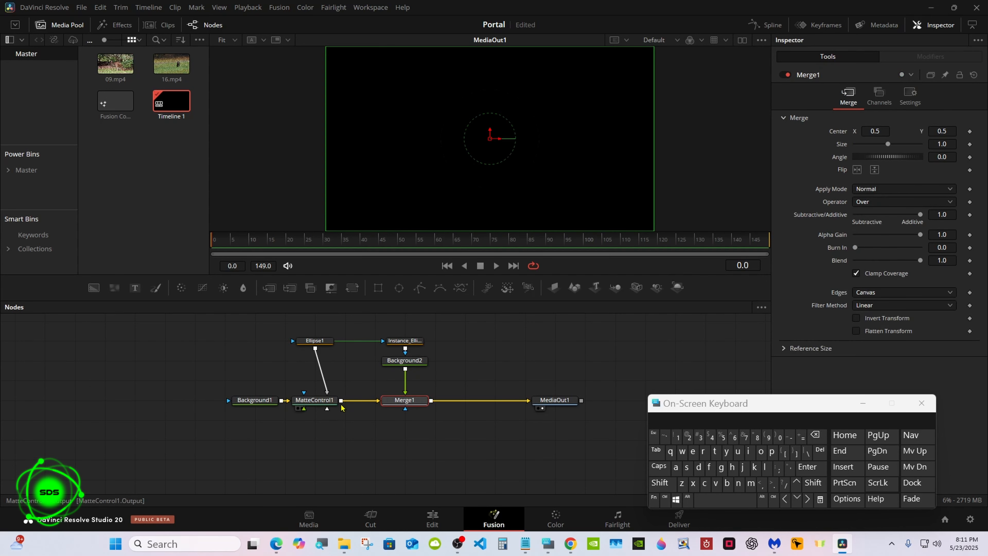
left_click_drag(675, 405, 474, 415)
- Deinstance the Solid option of the instanced ellipse and turn Solid off
left_click(411, 341)
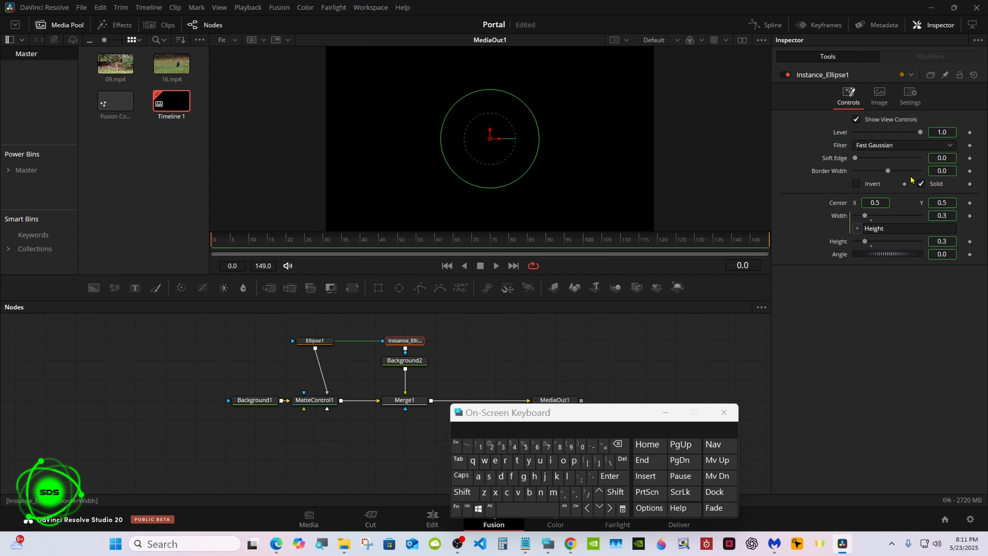
right_click(932, 189)
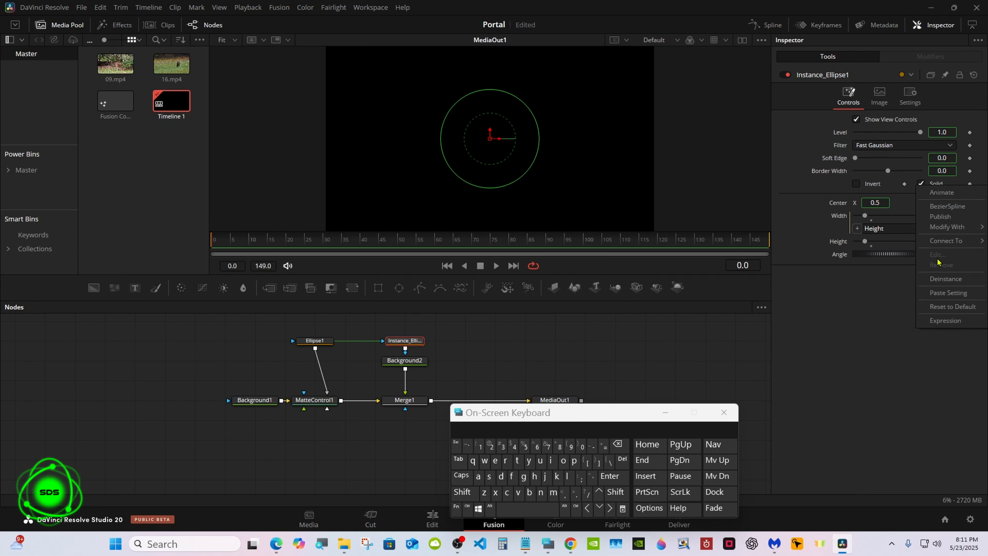
left_click(939, 279)
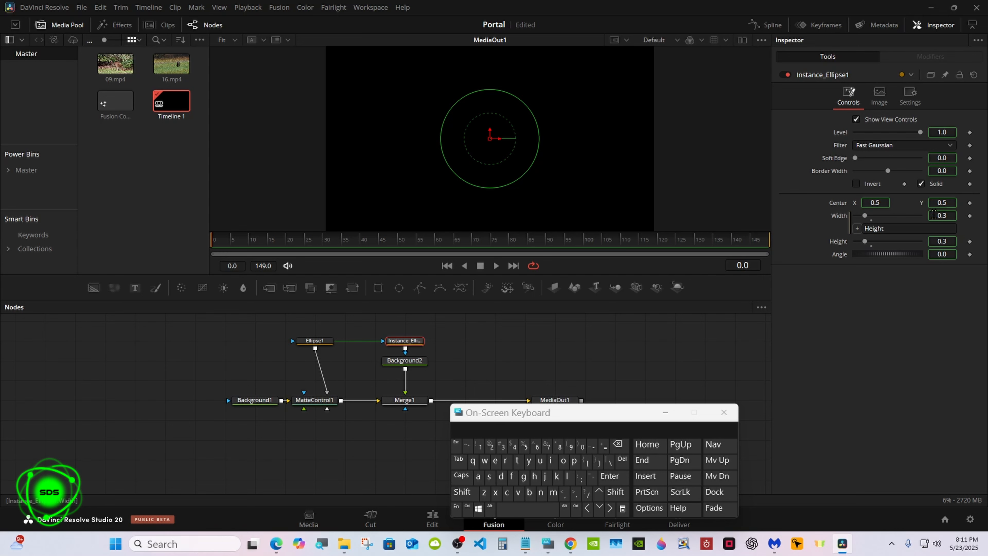
left_click(922, 184)
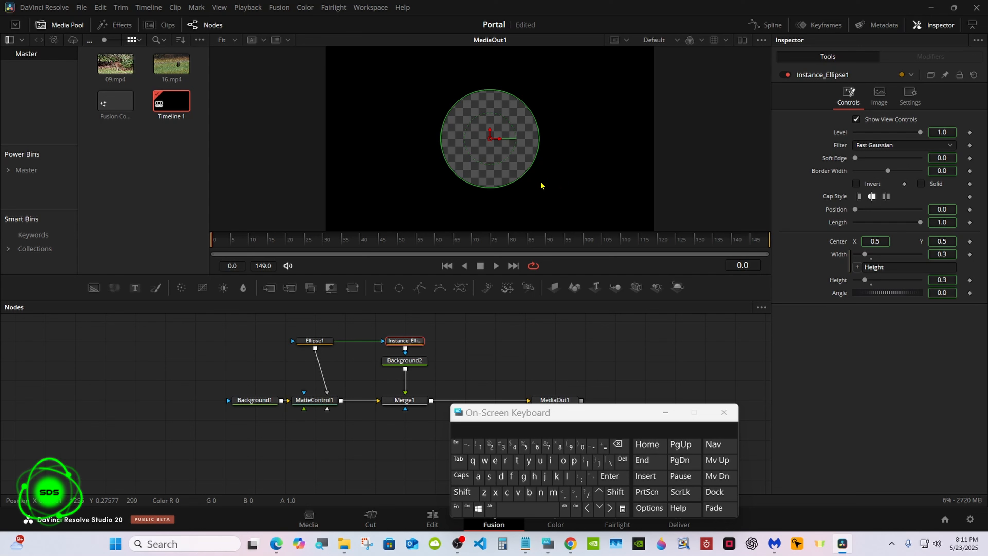
- Set the instanced ellipse's border width to 0.004
left_click_drag(504, 418, 510, 417)
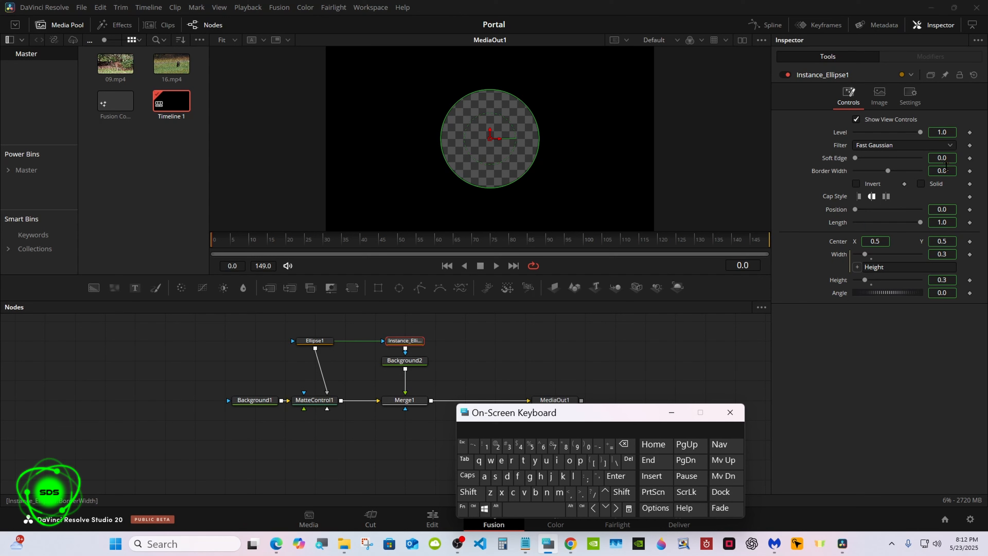
left_click(948, 167)
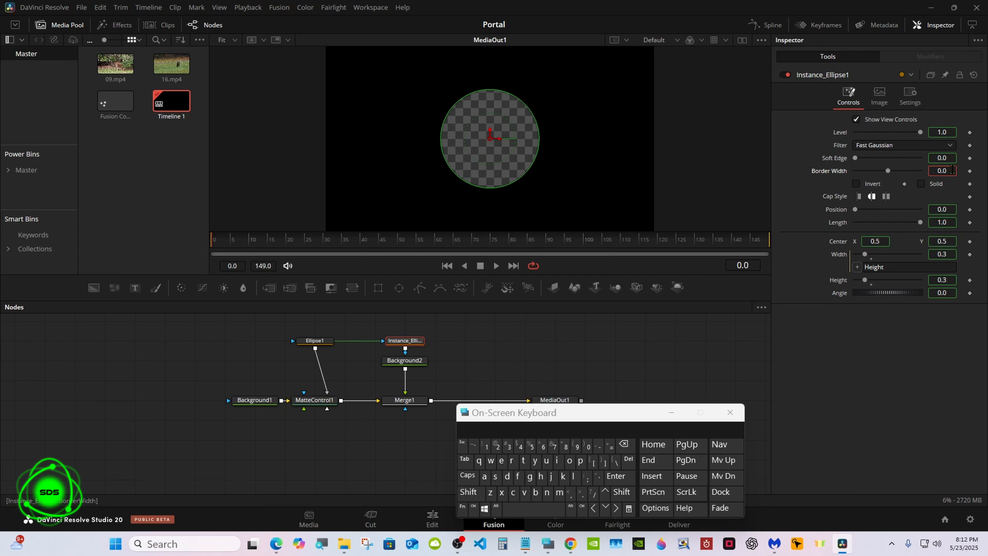
left_click(589, 447)
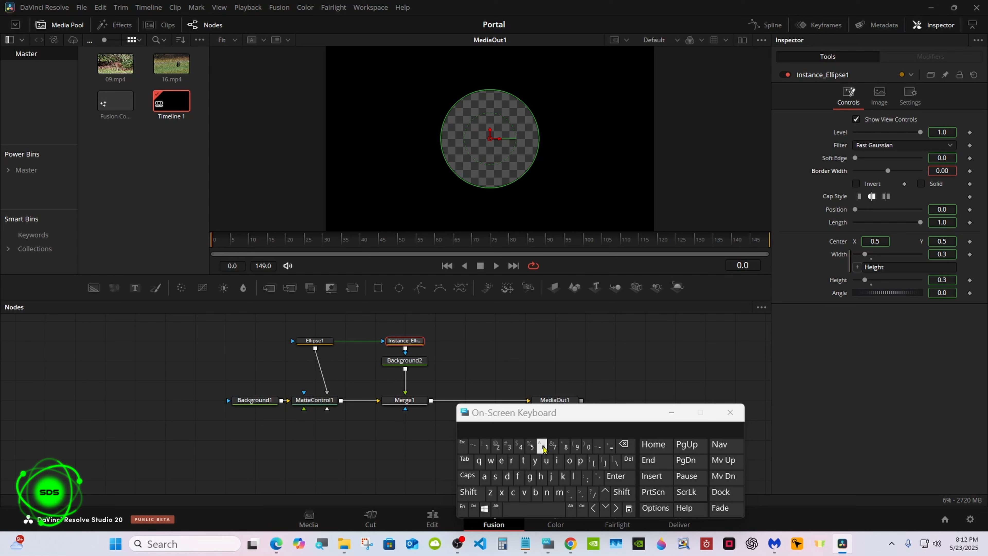
left_click(521, 448)
left_click(618, 476)
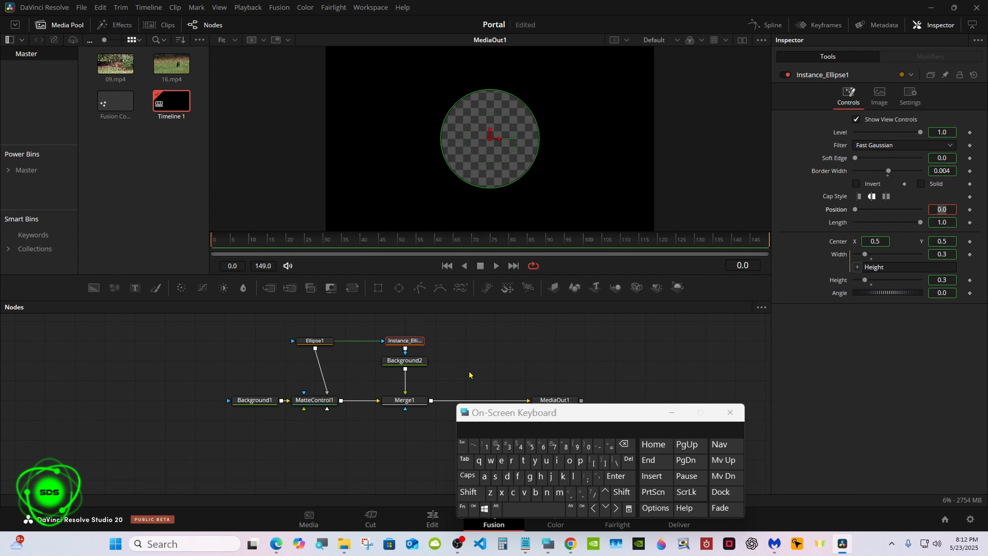
- Change the Background2 colour to orange #ffaa00
left_click(411, 364)
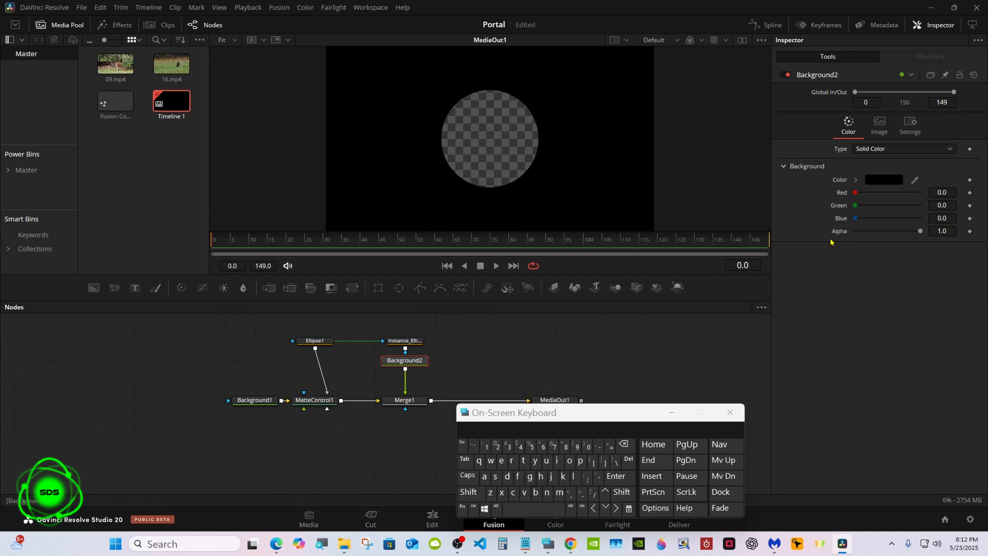
left_click(874, 181)
left_click(449, 227)
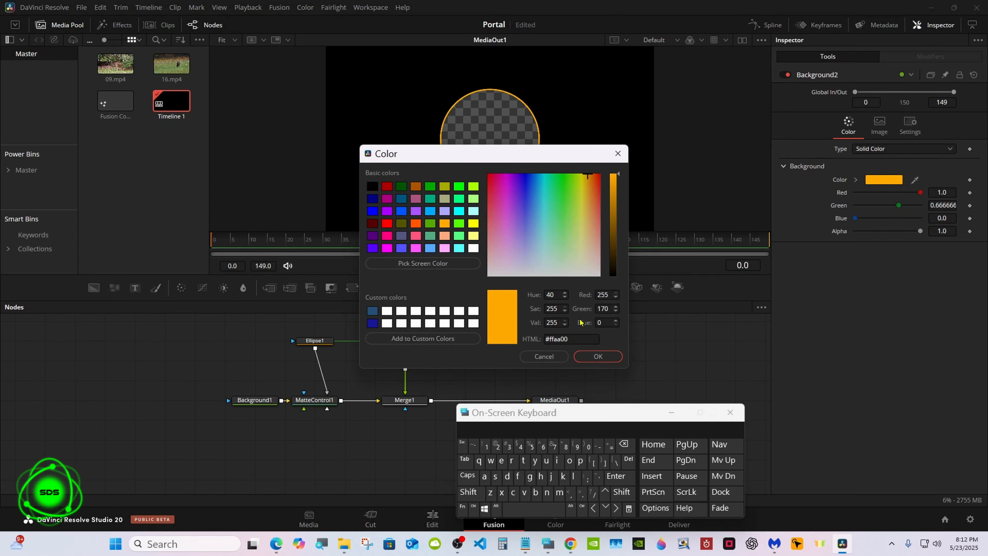
left_click(597, 358)
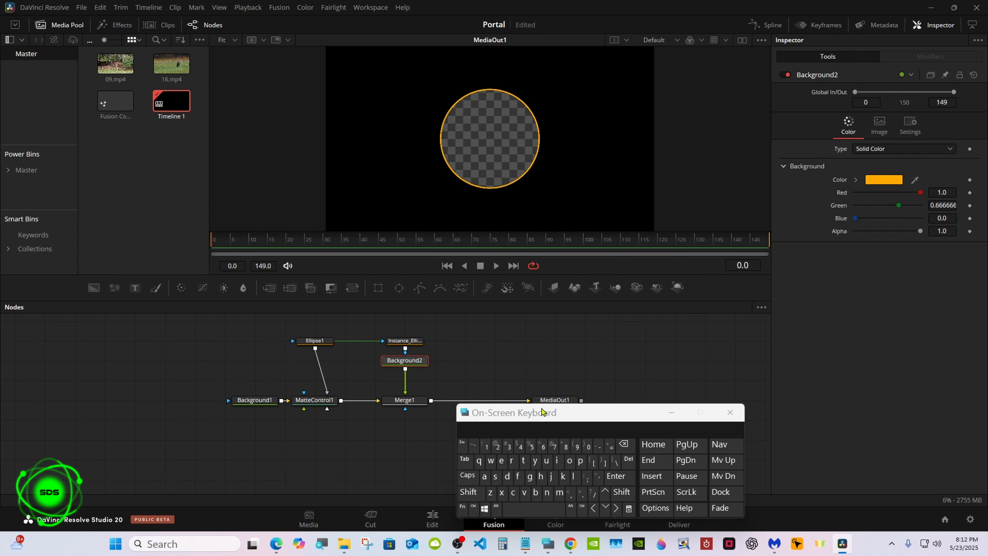
- Search the tool list for "rays" and add a Rays (CIR) node between Background2 and Merge1
left_click_drag(541, 416, 547, 421)
left_click_drag(548, 423, 596, 401)
left_click(532, 480)
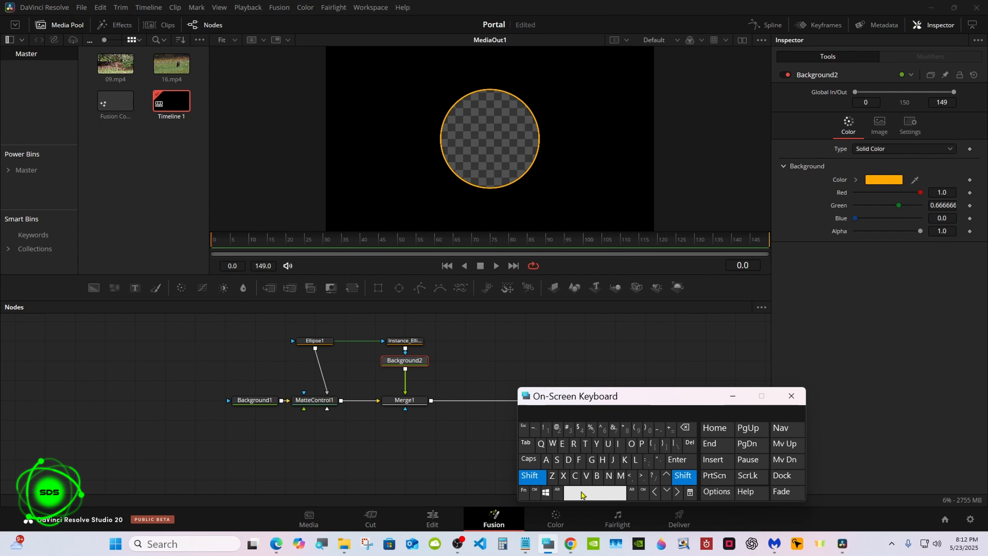
left_click(582, 493)
left_click(529, 475)
left_click(584, 492)
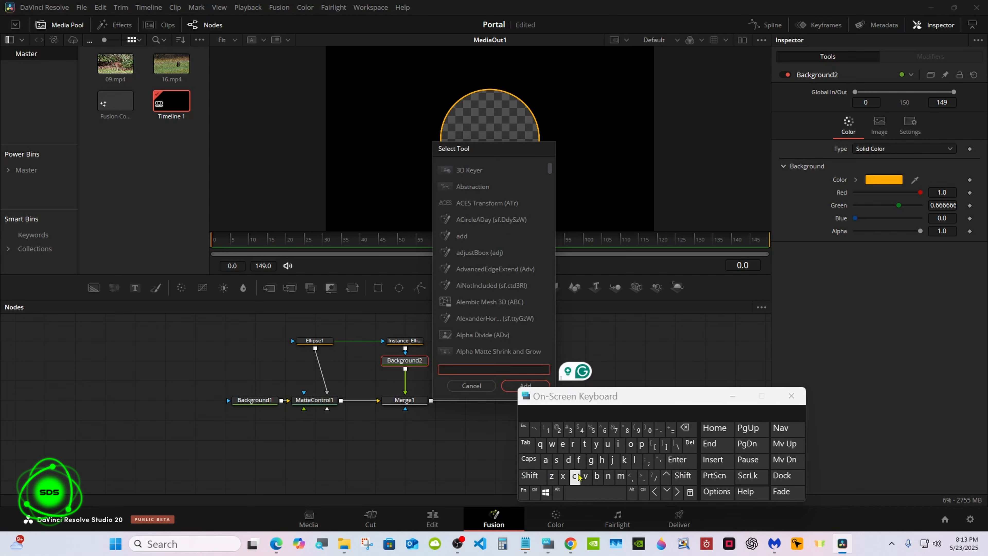
left_click(573, 444)
left_click(545, 459)
left_click(596, 444)
left_click(556, 459)
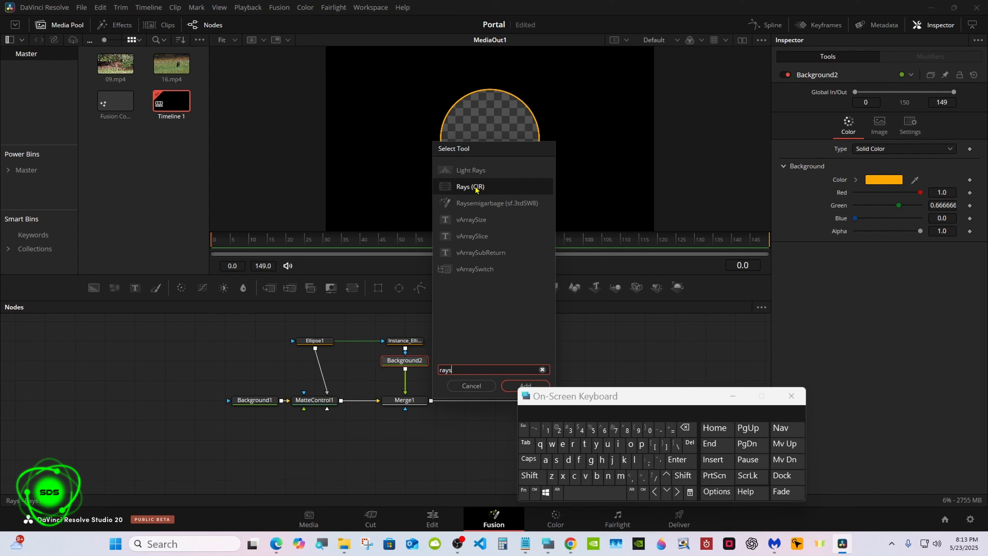
double_click(475, 187)
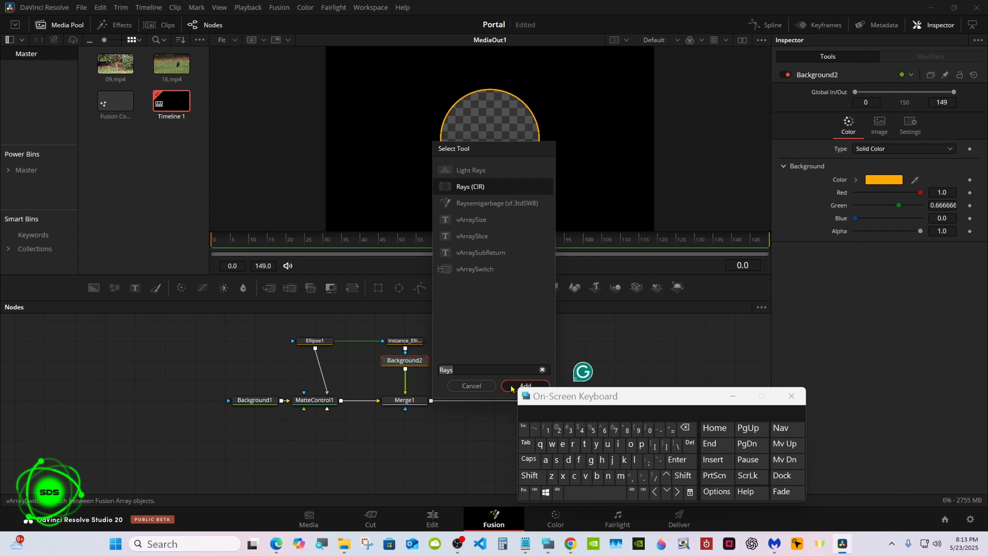
left_click_drag(573, 403, 590, 409)
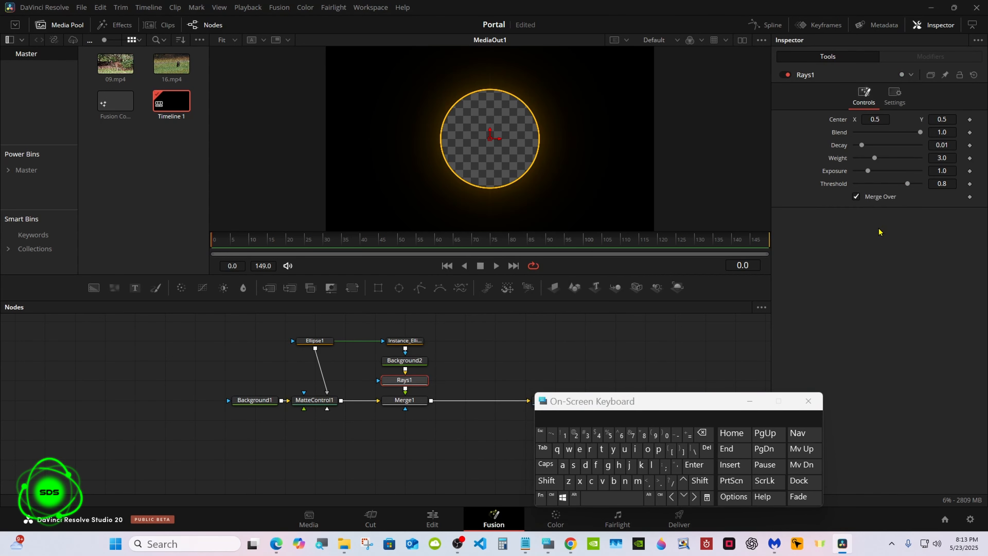
- Set the Rays1 exposure to 5.0 and its weight to 3.5
left_click_drag(867, 170, 920, 171)
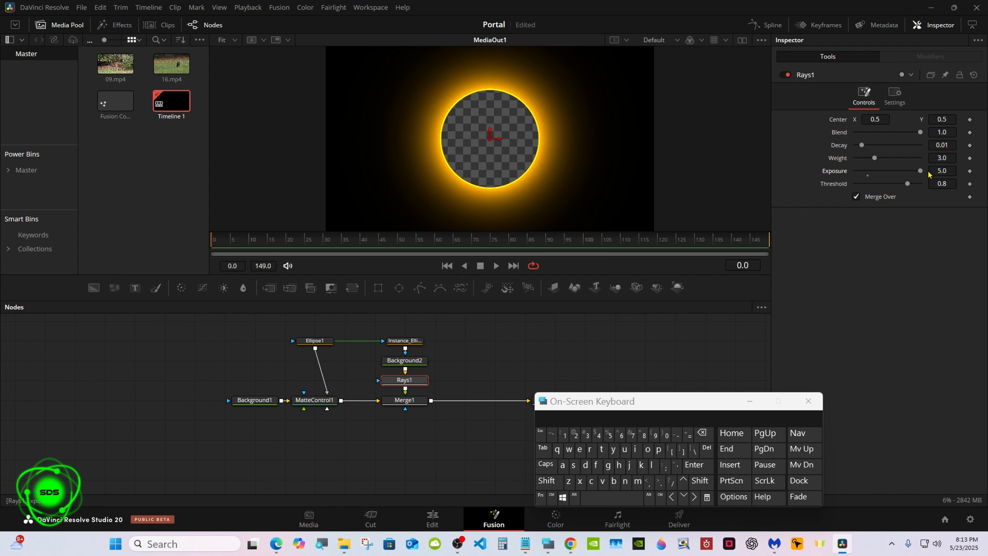
left_click(946, 157)
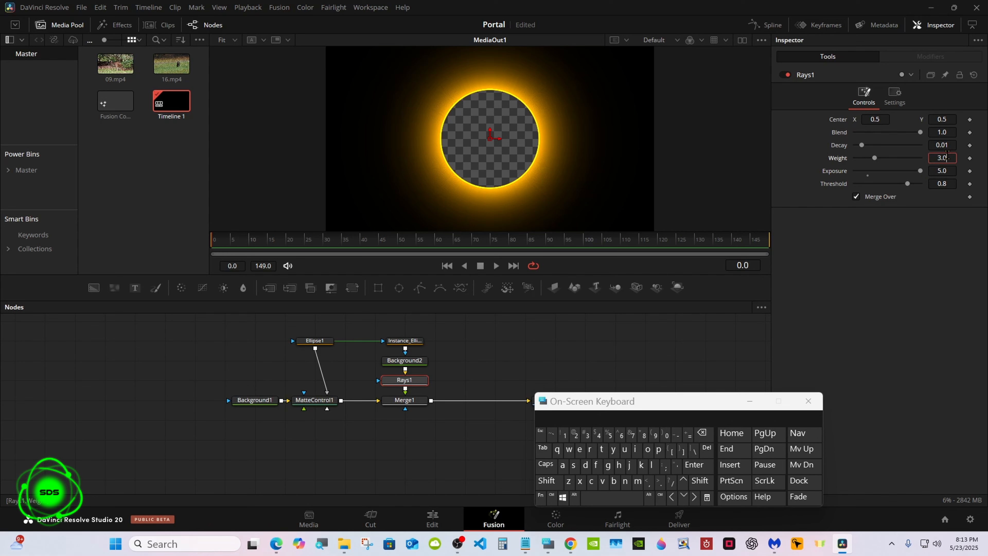
left_click(701, 432)
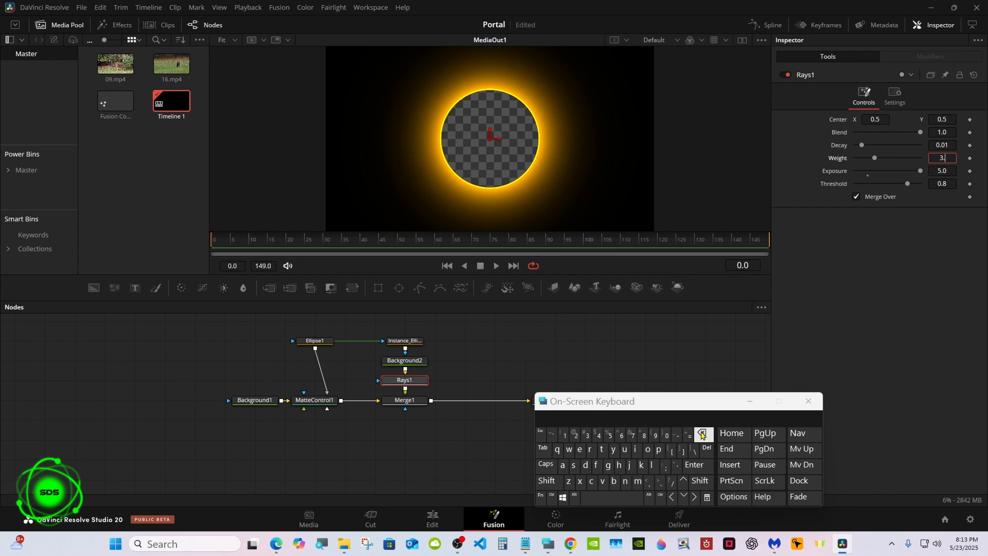
left_click(609, 434)
left_click(688, 465)
left_click_drag(617, 407, 629, 386)
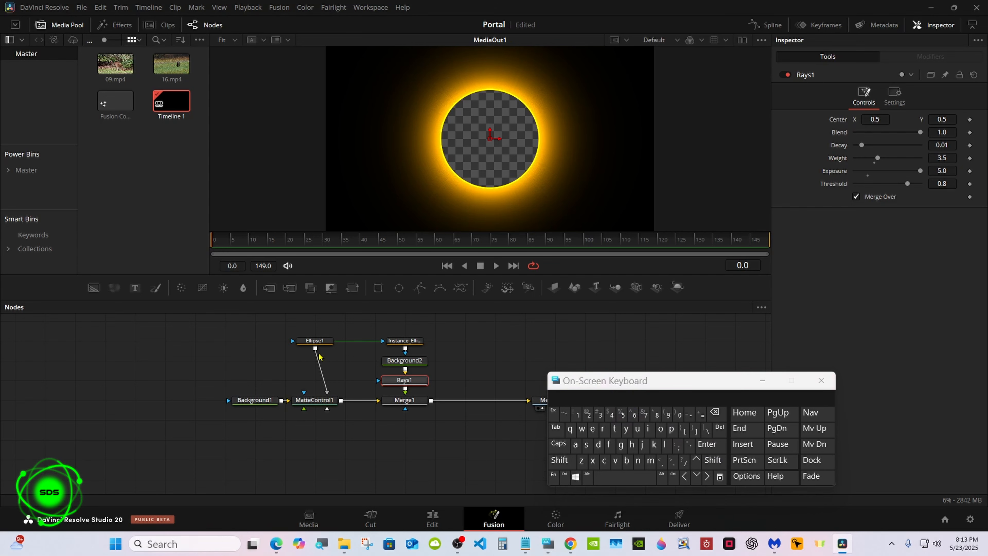
- Spread the ellipse branches away from the main node row and insert a Transform node between Ellipse1 and MatteControl1
left_click(314, 341)
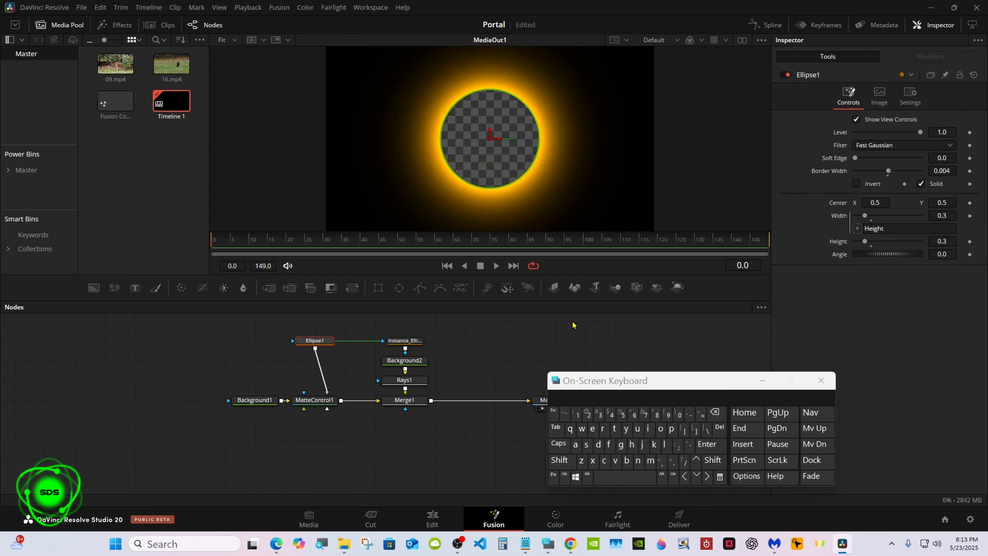
left_click_drag(255, 329, 402, 346)
left_click(597, 358)
left_click_drag(598, 357, 580, 406)
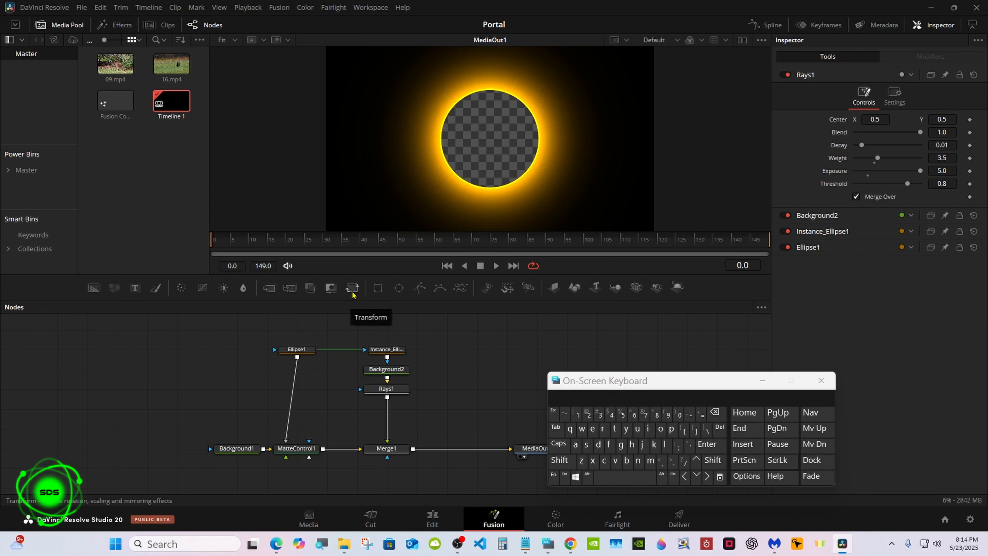
left_click_drag(352, 294, 291, 408)
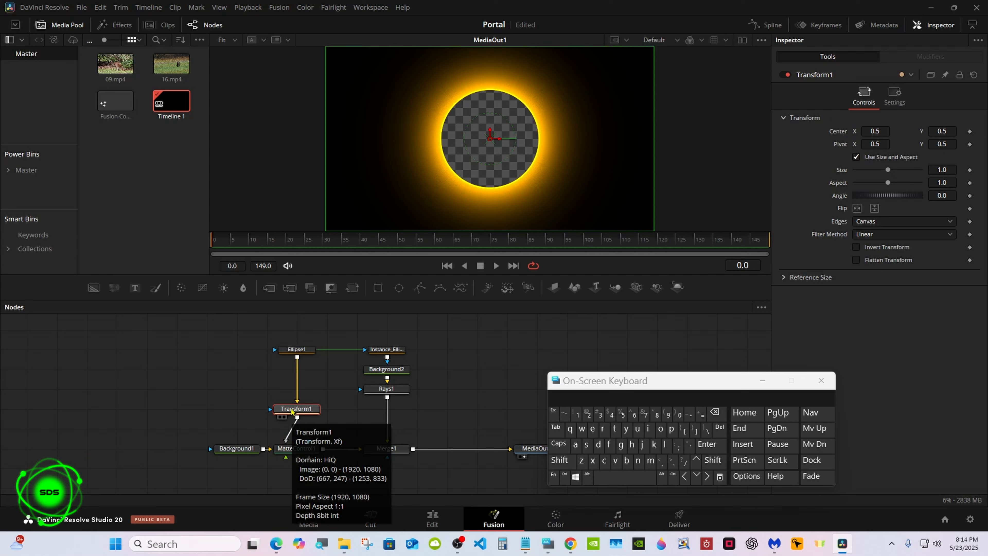
left_click_drag(566, 385, 679, 386)
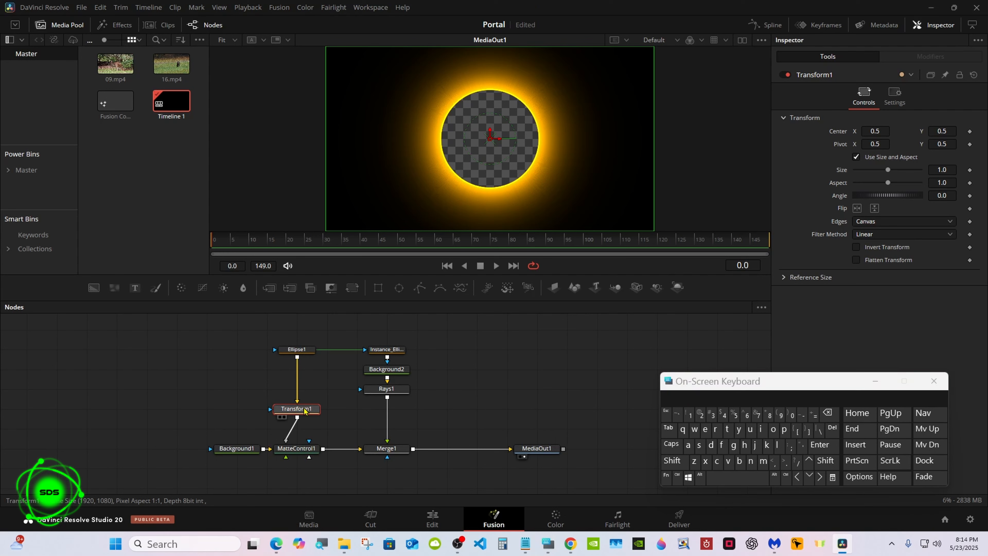
- Copy Transform1 and paste it as an instance connected between Rays1 and Merge1
mouse_move(304, 411)
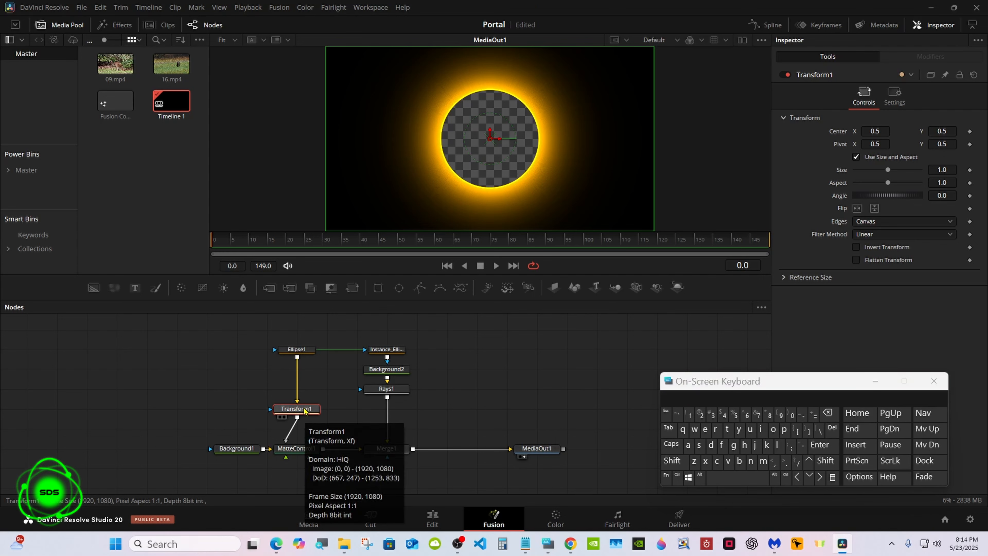
right_click(304, 409)
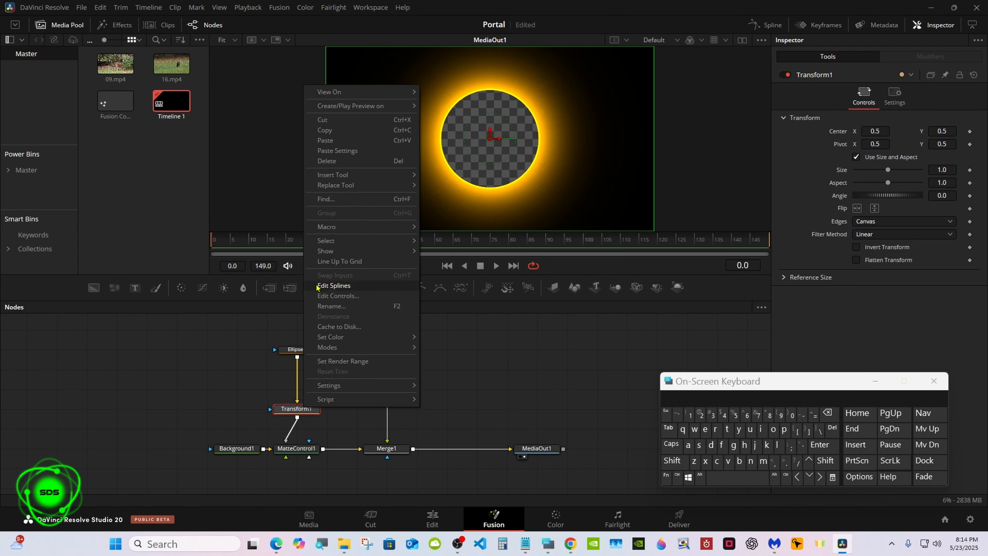
left_click(332, 134)
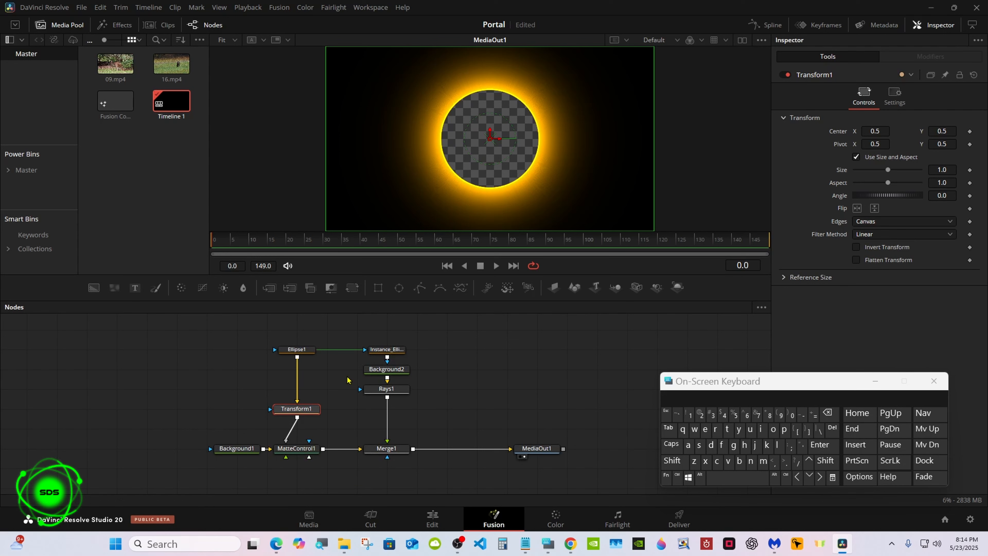
left_click(369, 414)
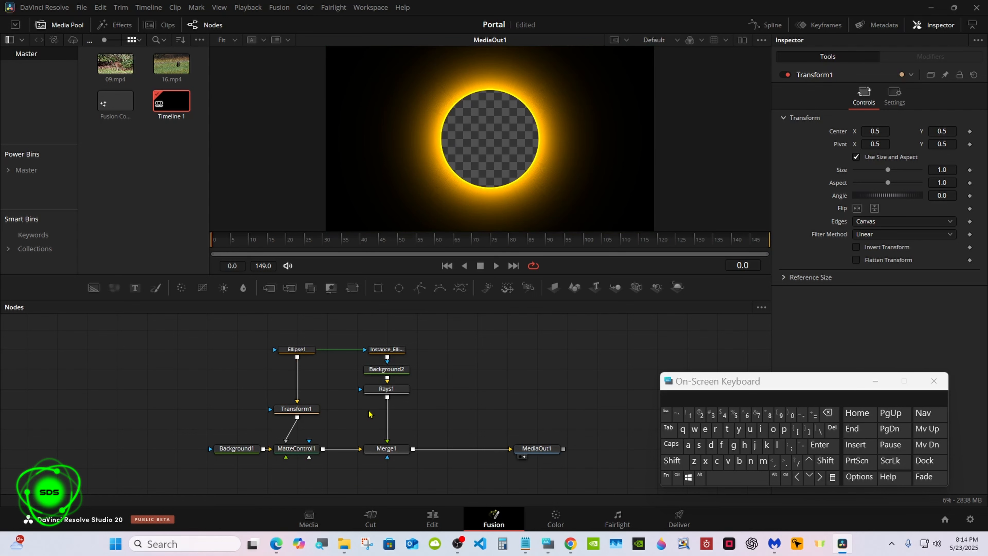
right_click(369, 413)
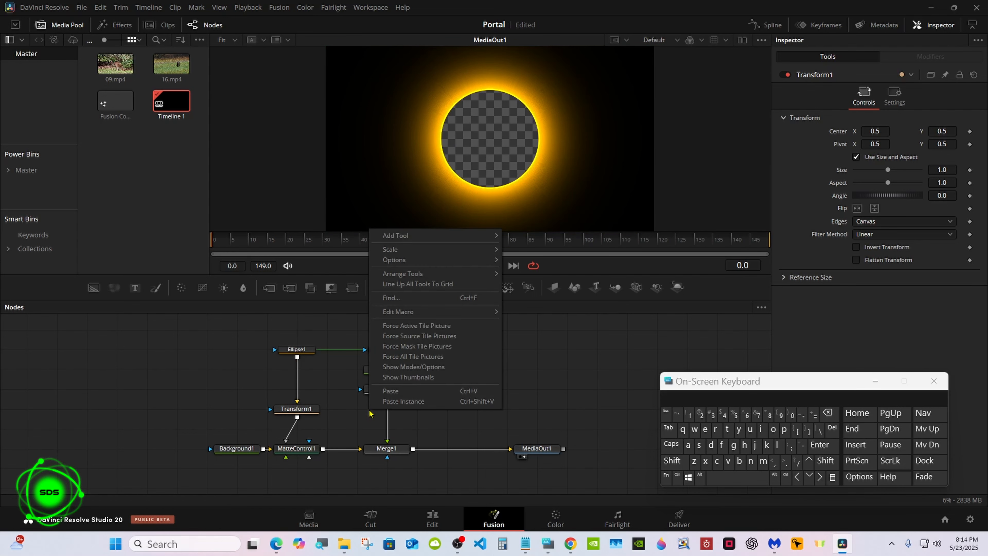
left_click(385, 401)
mouse_move(387, 436)
left_mouse_down()
mouse_move(359, 410)
mouse_move(386, 447)
left_mouse_up()
left_click_drag(364, 408, 394, 409)
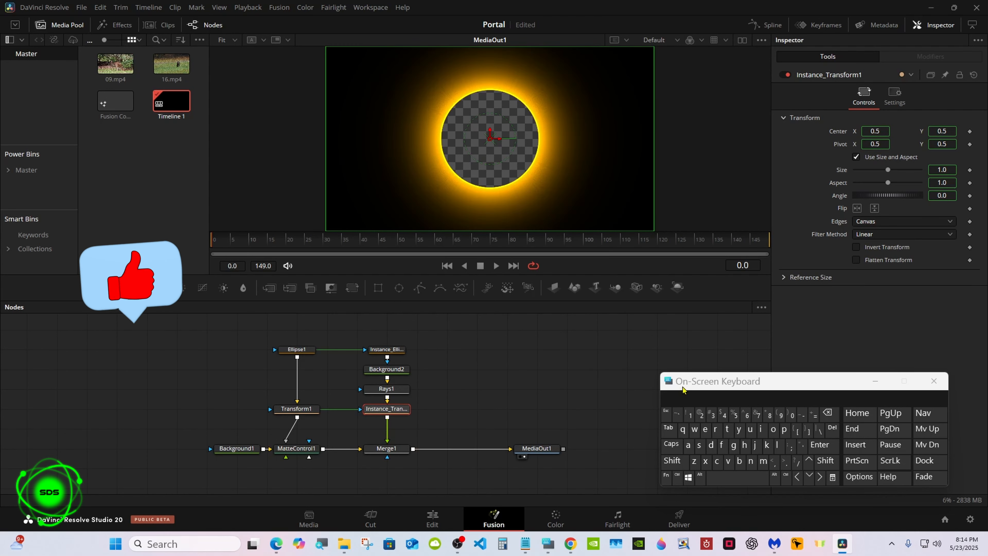
- Switch Background2 to the Gradient type and make the gradient's start colour red with Red at 1.0
left_click_drag(683, 384, 518, 435)
left_click(390, 370)
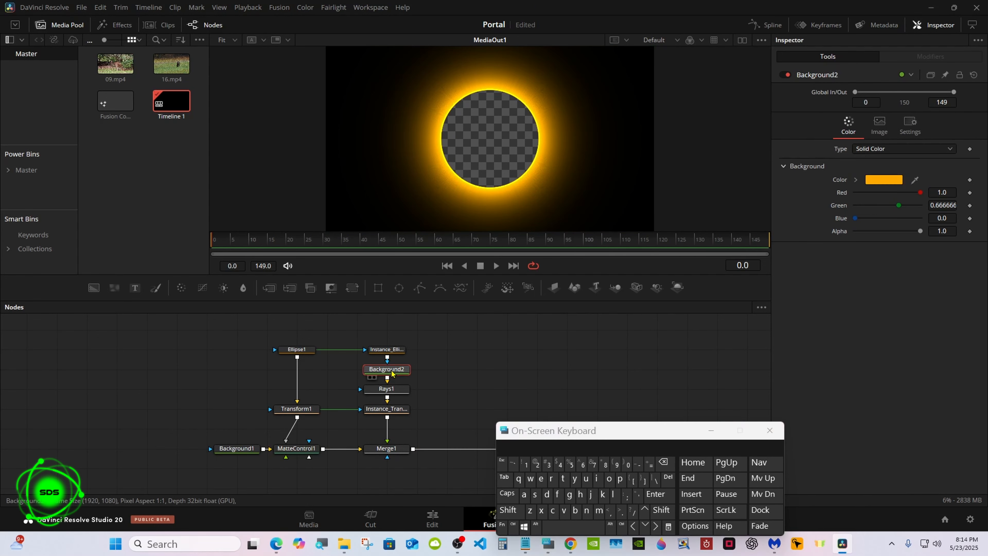
left_click(903, 150)
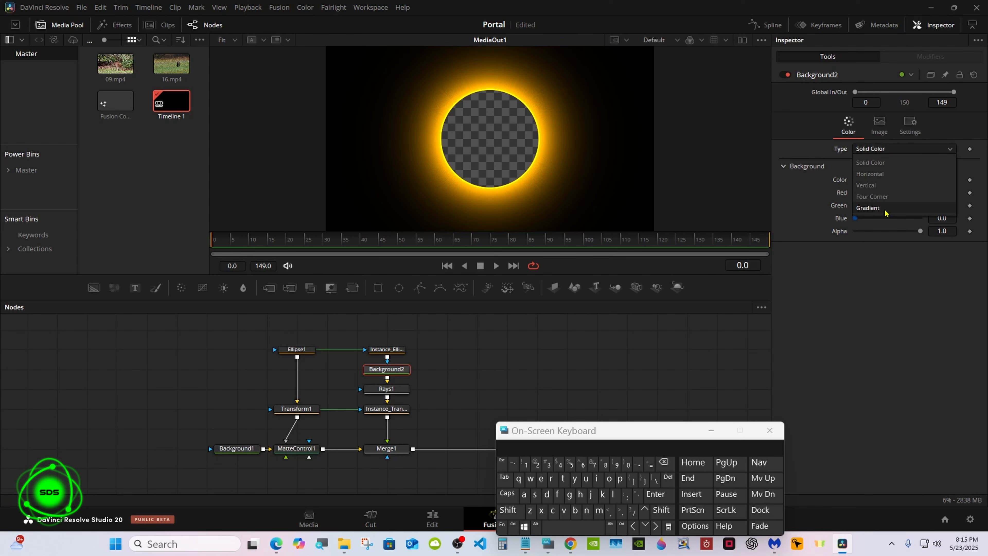
left_click(887, 206)
left_click_drag(855, 261, 930, 260)
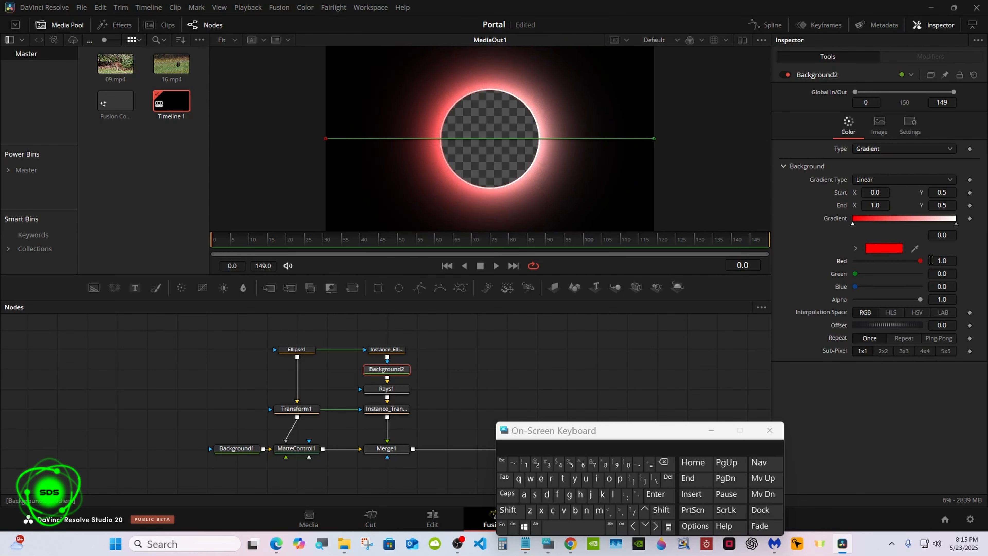
- Add a gradient stop at about 0.35 in Background2 and colour it orange #ffaa00
left_click(889, 222)
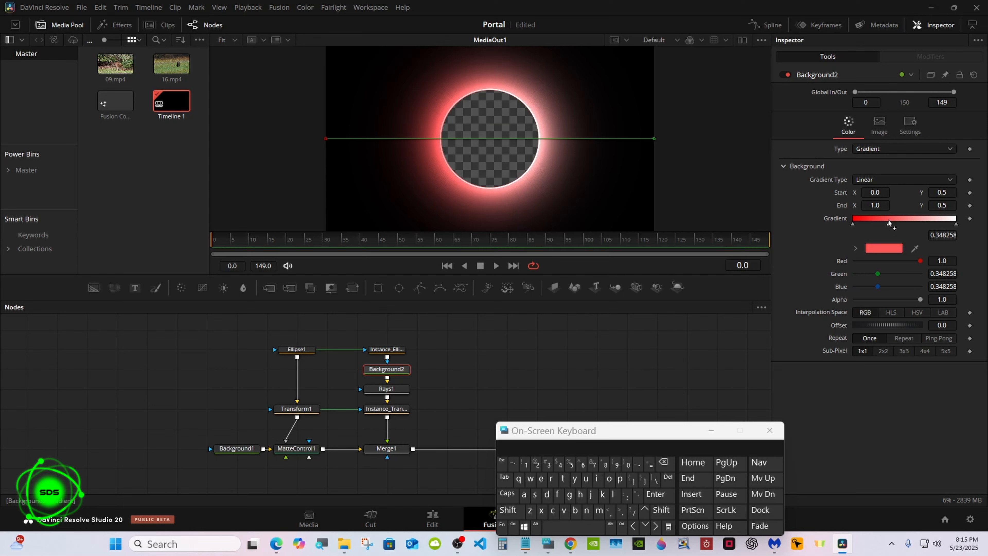
left_click(884, 248)
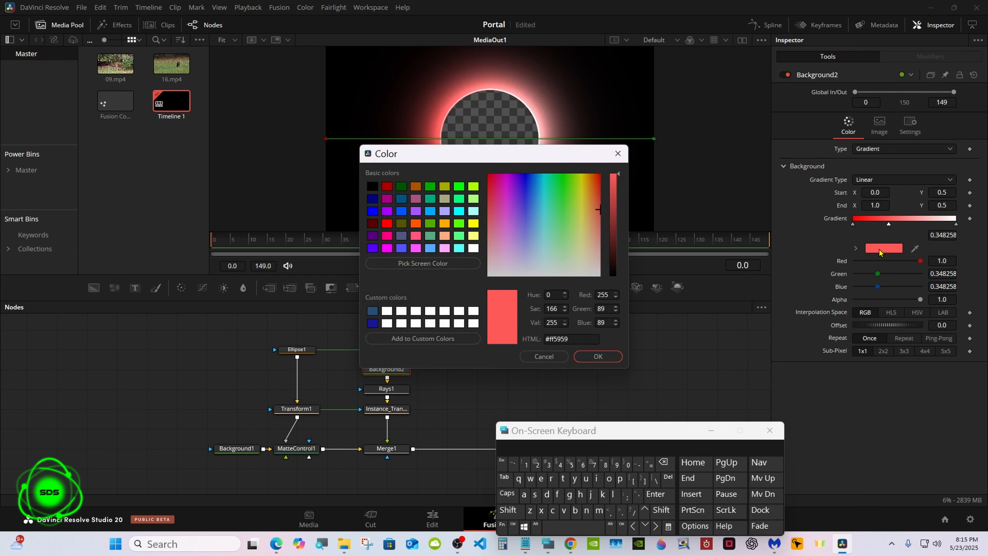
left_click(444, 223)
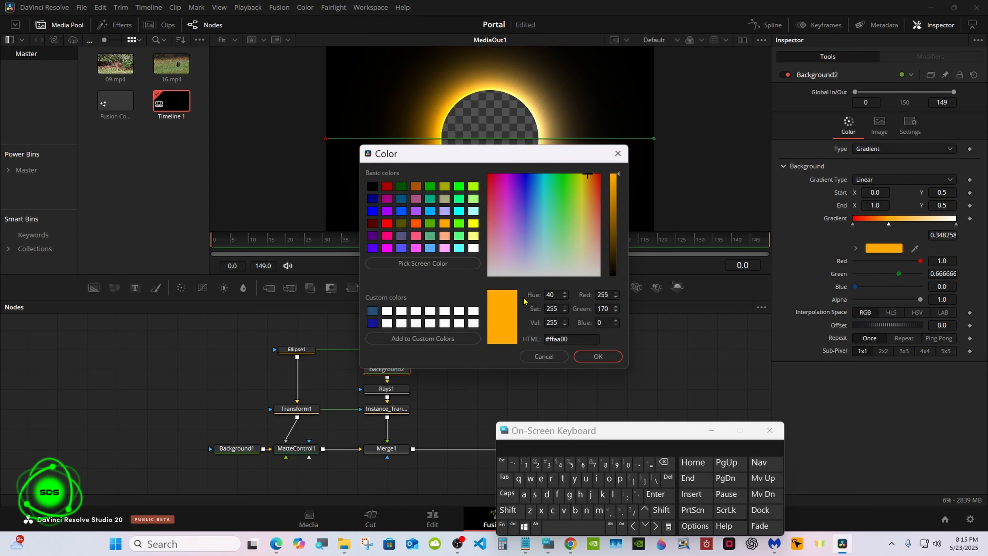
left_click(590, 357)
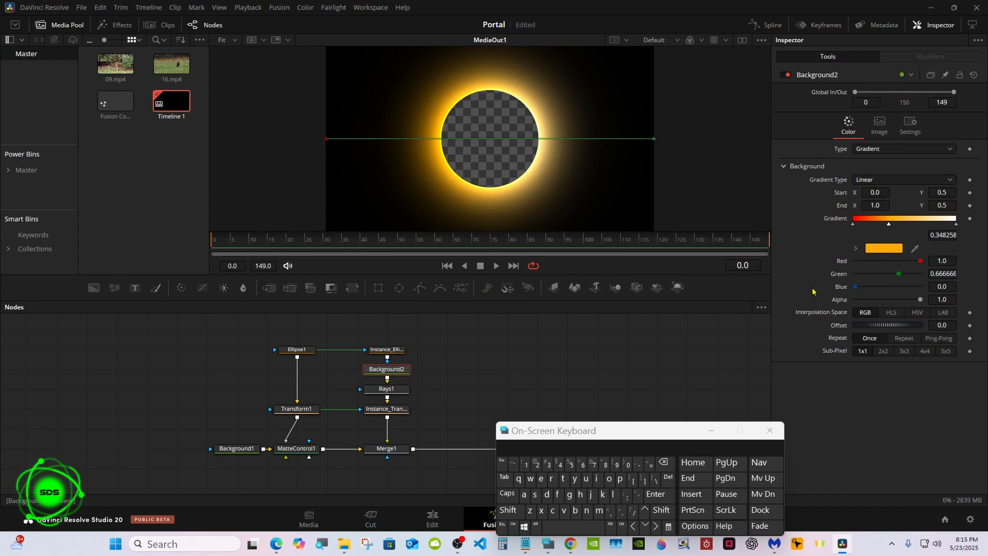
- Add a gradient stop at about 0.68 in Background2 and colour it violet #5500ff
left_click(924, 223)
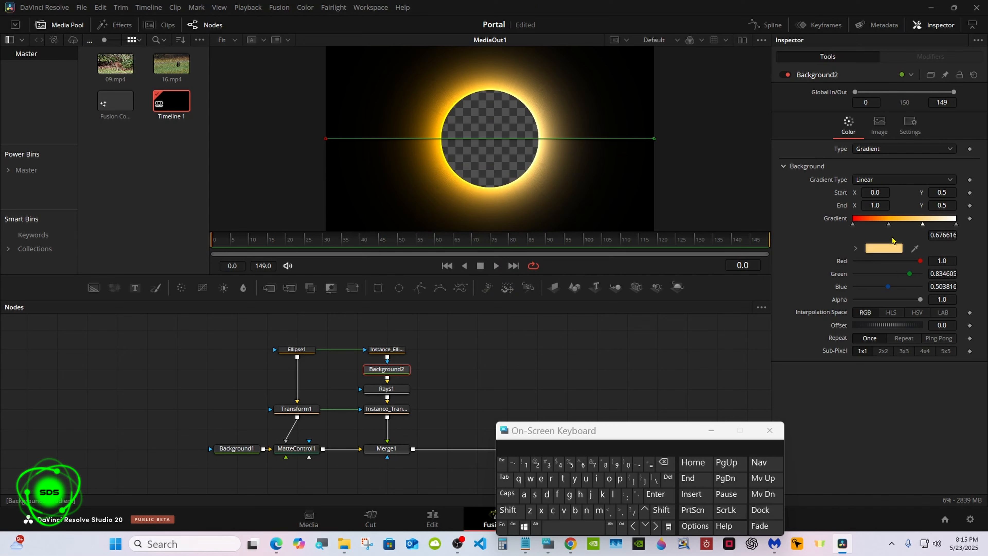
left_click(884, 248)
left_click(372, 249)
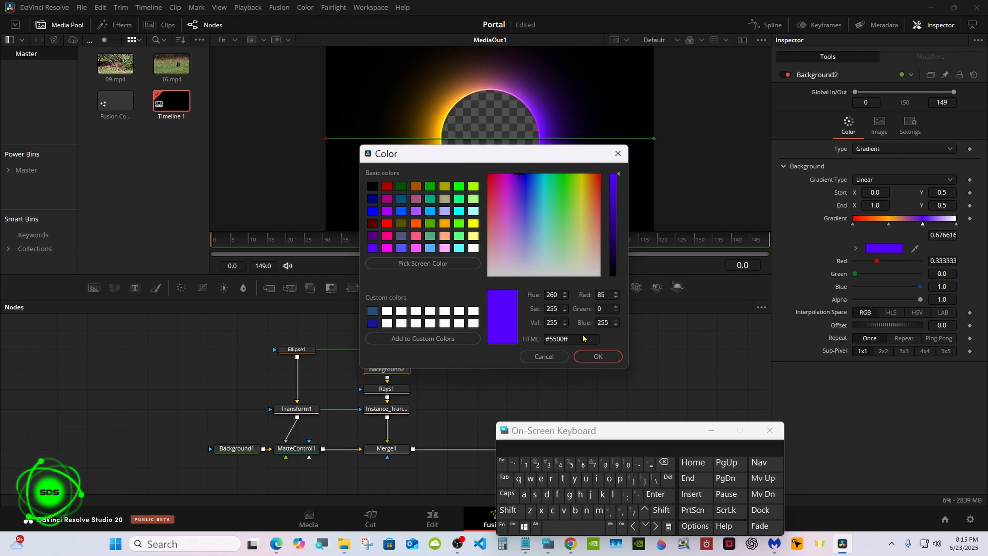
left_click(590, 354)
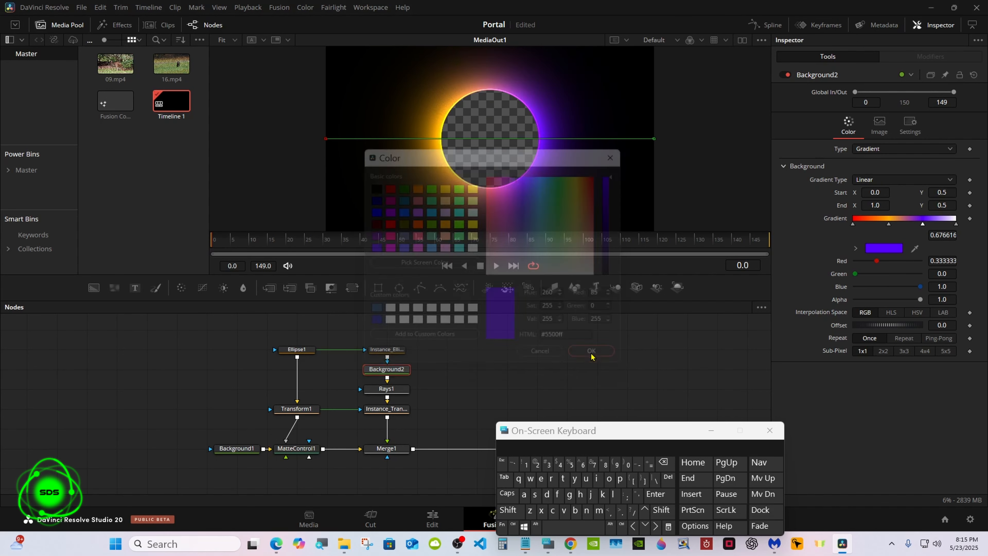
- Colour the end stop of Background2's gradient green #00ff00
left_click(956, 225)
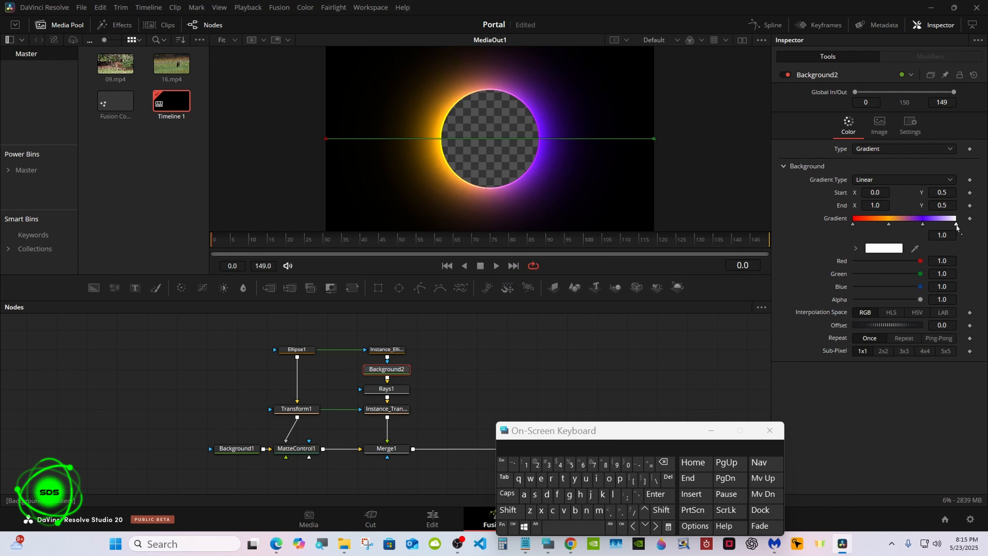
left_click(890, 251)
left_click(459, 189)
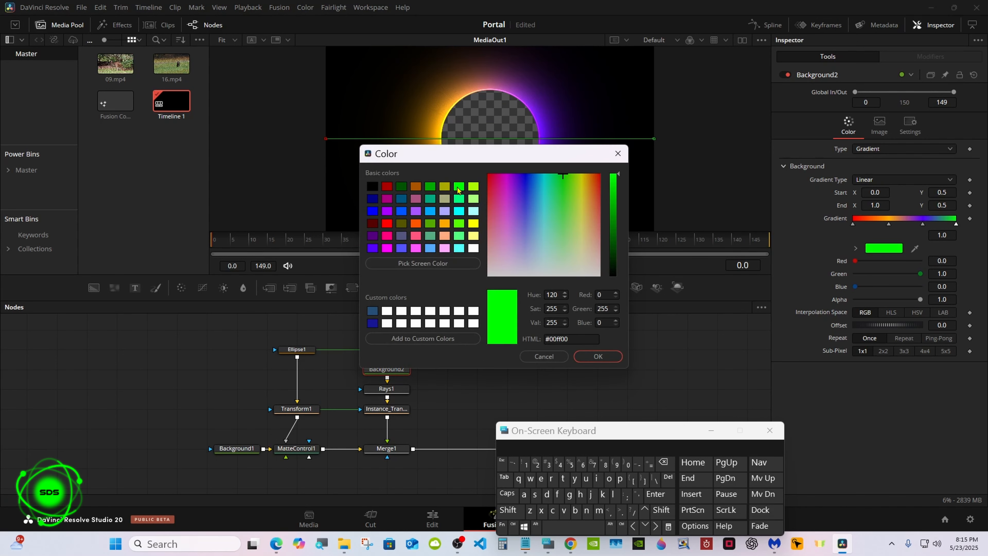
left_click(591, 356)
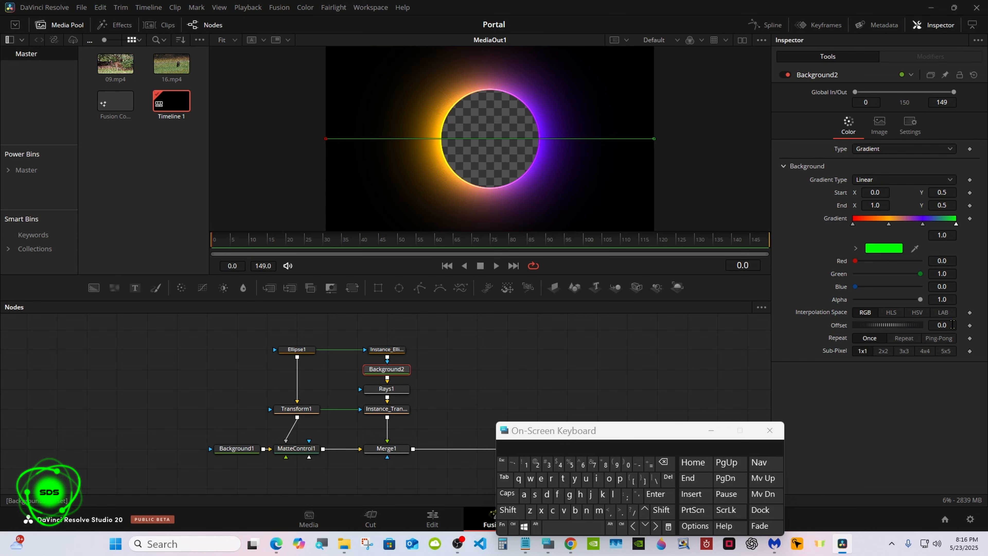
- Keyframe Background2's gradient Offset at 0.0 on frame 0 and at 1.0 on frame 149
left_click(969, 326)
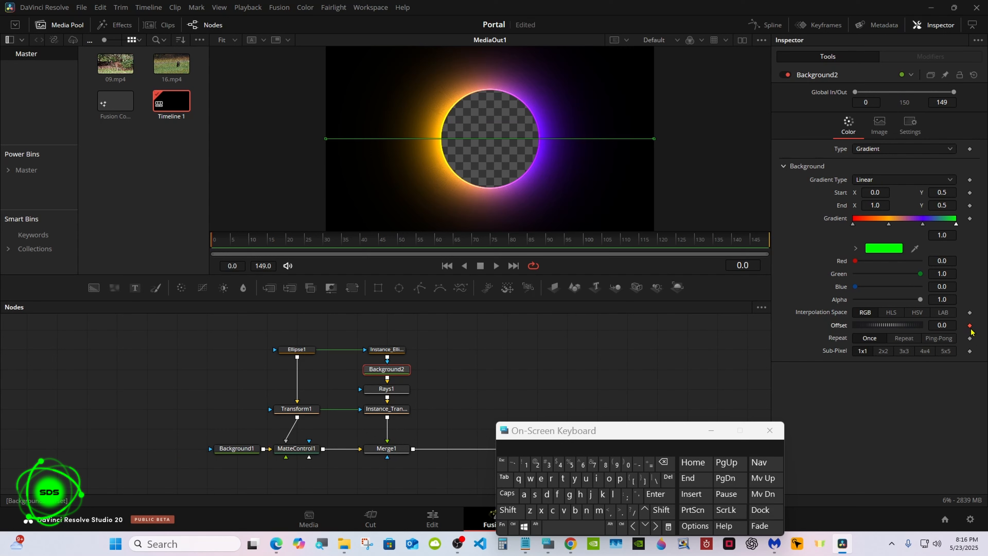
left_click_drag(638, 244, 798, 243)
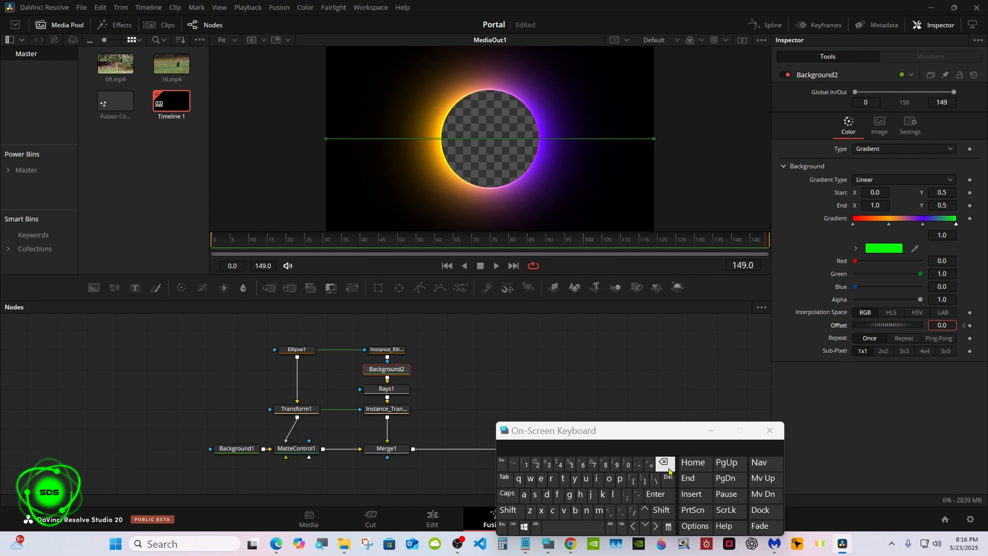
left_click(663, 463)
left_click(663, 463)
left_click(524, 465)
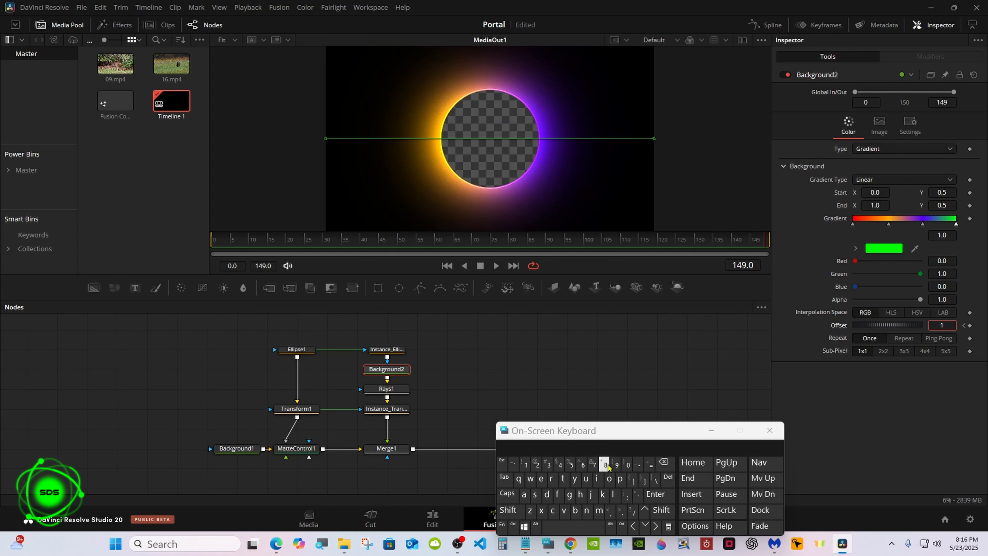
left_click(655, 494)
- Set the Repeat mode of Background2's gradient to Ping-Pong and keep the on-screen keyboard clear of the settings
left_click_drag(626, 432, 489, 436)
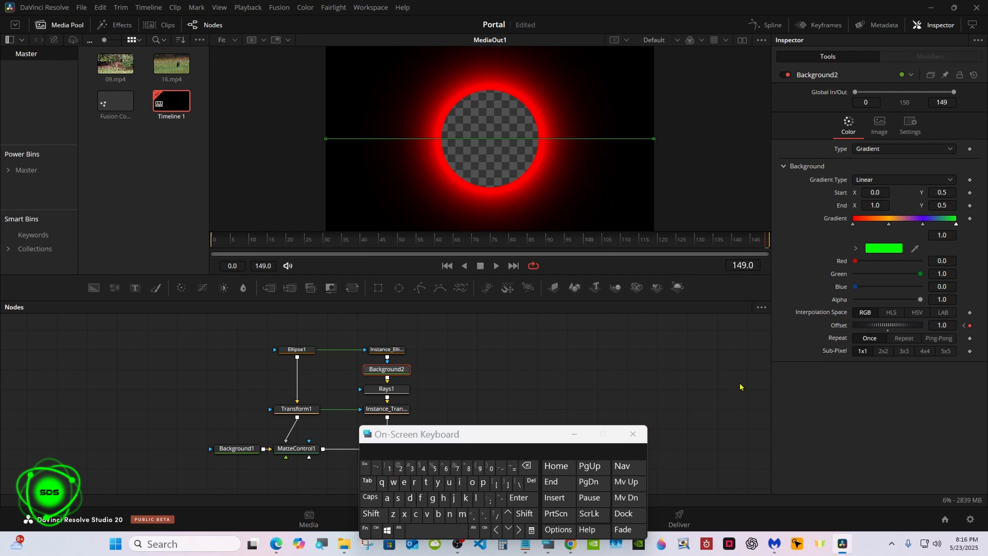
left_click(937, 339)
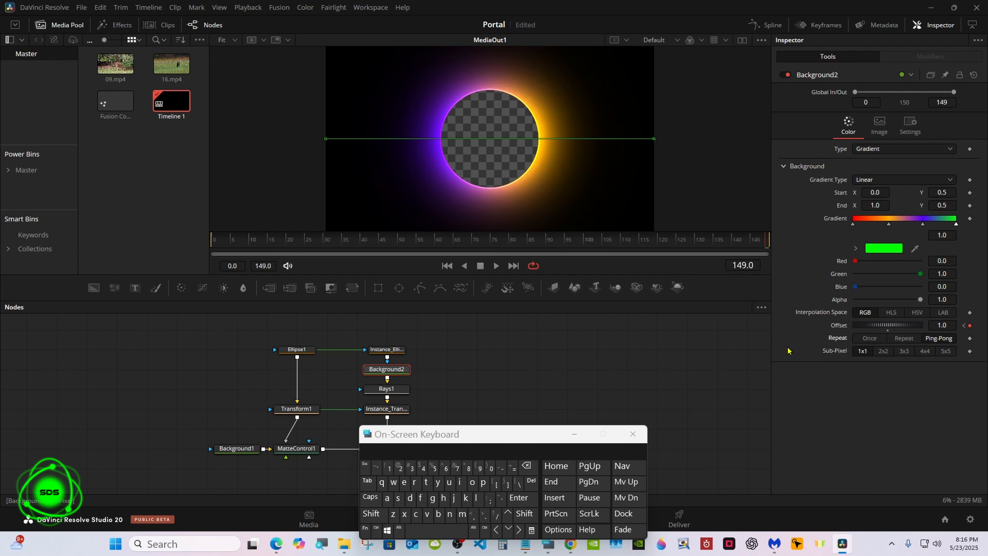
left_click_drag(534, 435, 407, 436)
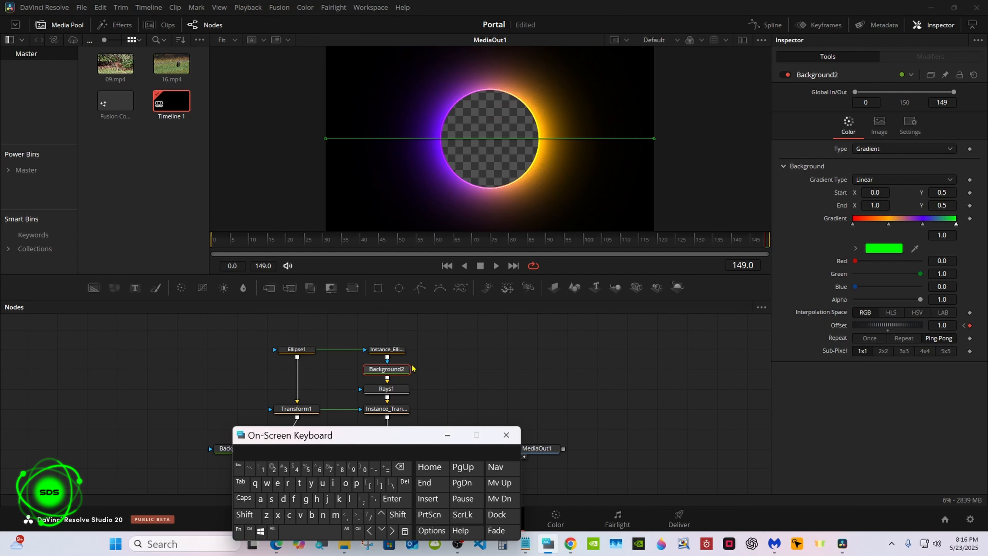
- Set all keyframes of Background2's Offset curve to relative looping in the Spline editor and close the editor
left_click(770, 26)
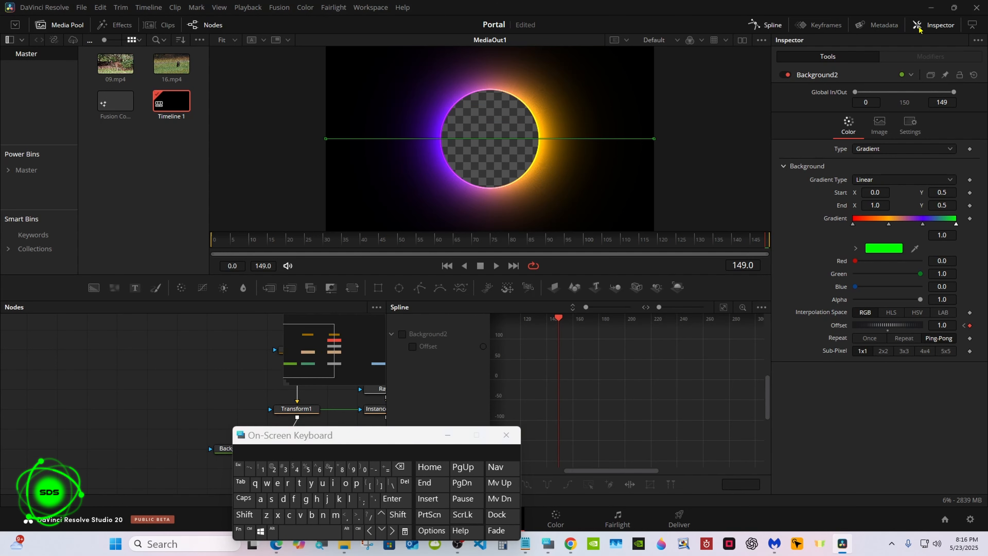
left_click(970, 27)
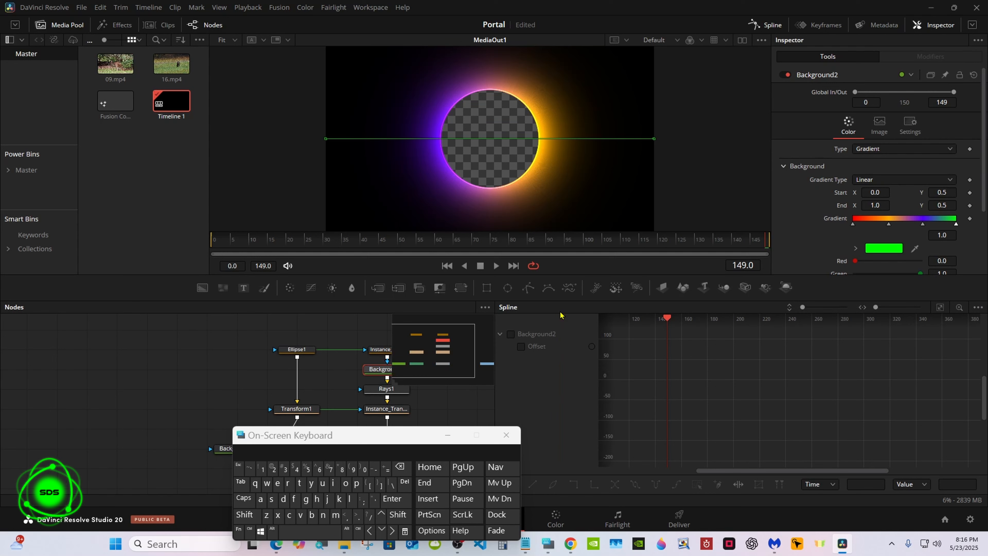
left_click(523, 335)
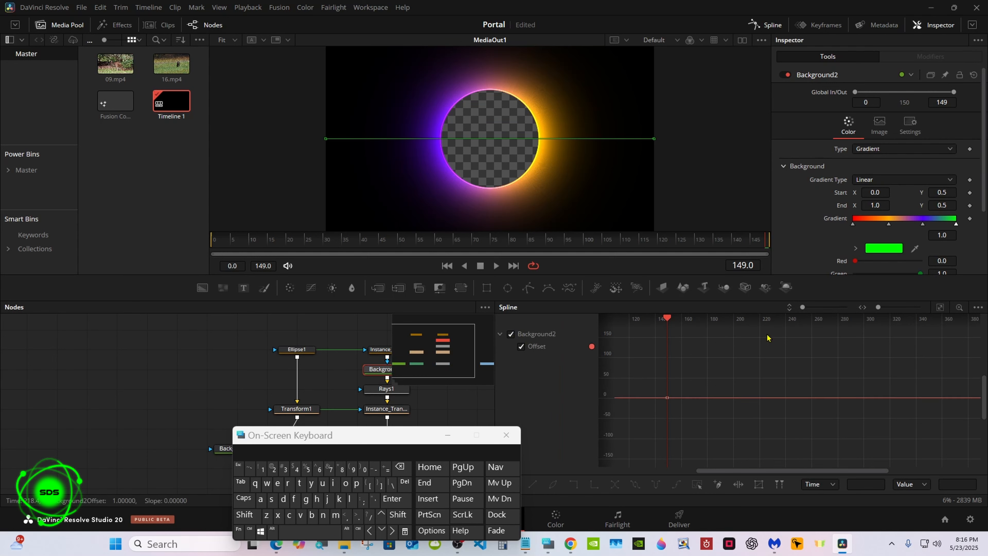
left_click(940, 308)
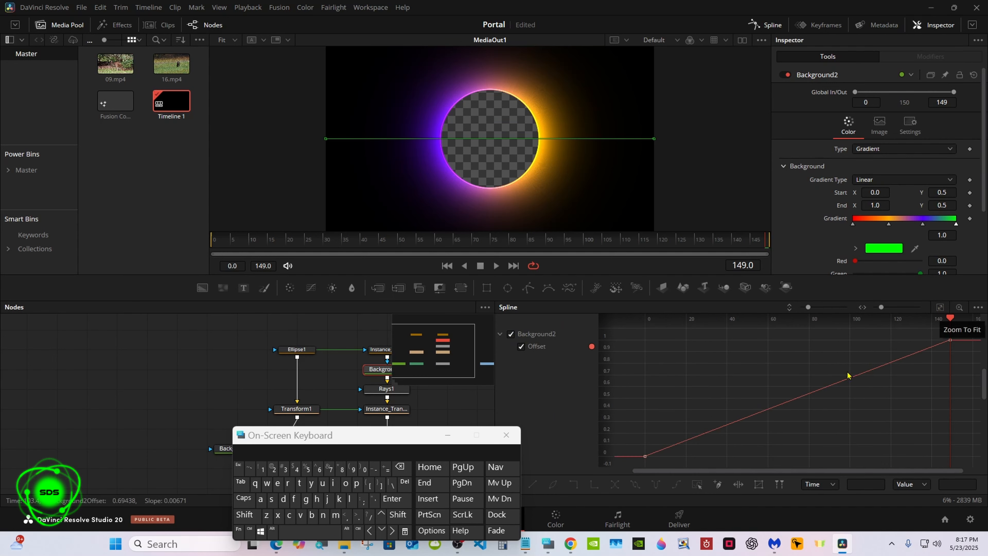
left_click(697, 484)
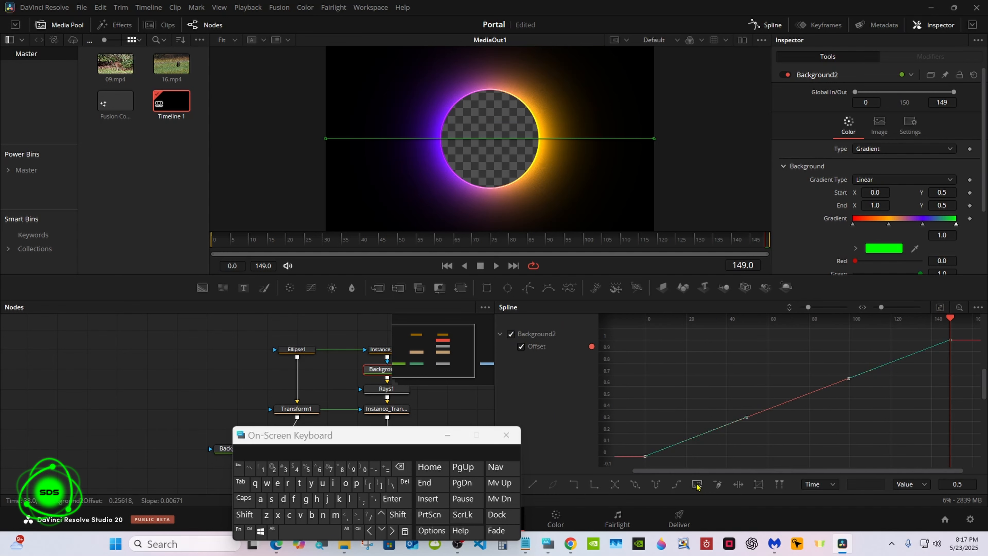
left_click(678, 484)
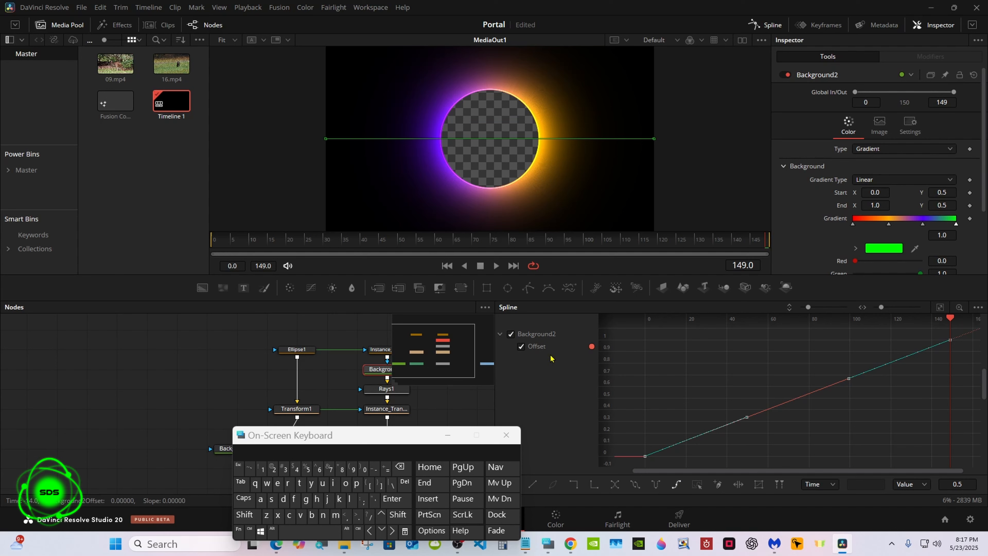
left_click(511, 334)
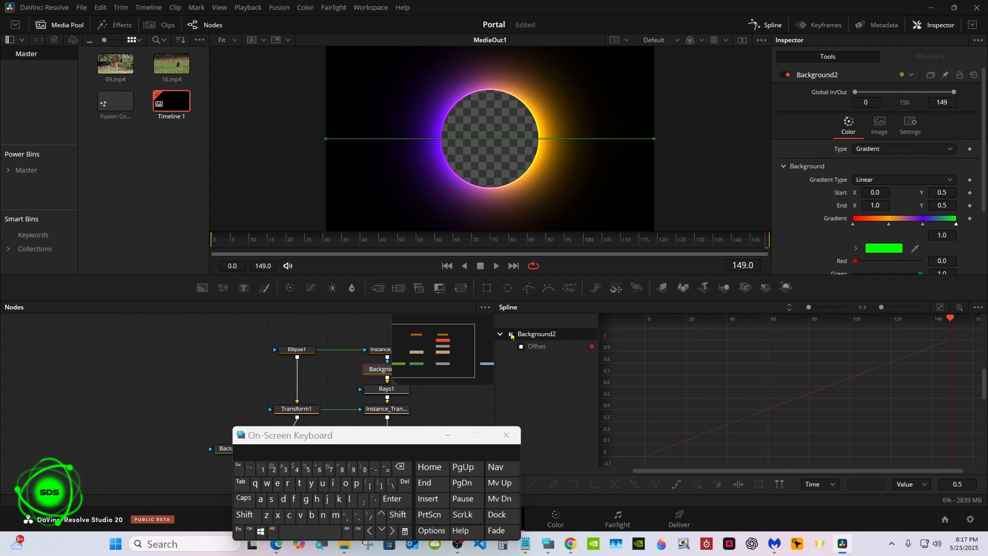
left_click(766, 25)
- Deselect the nodes and play back the gradient animation, stopping after a short preview
left_click_drag(342, 436, 775, 378)
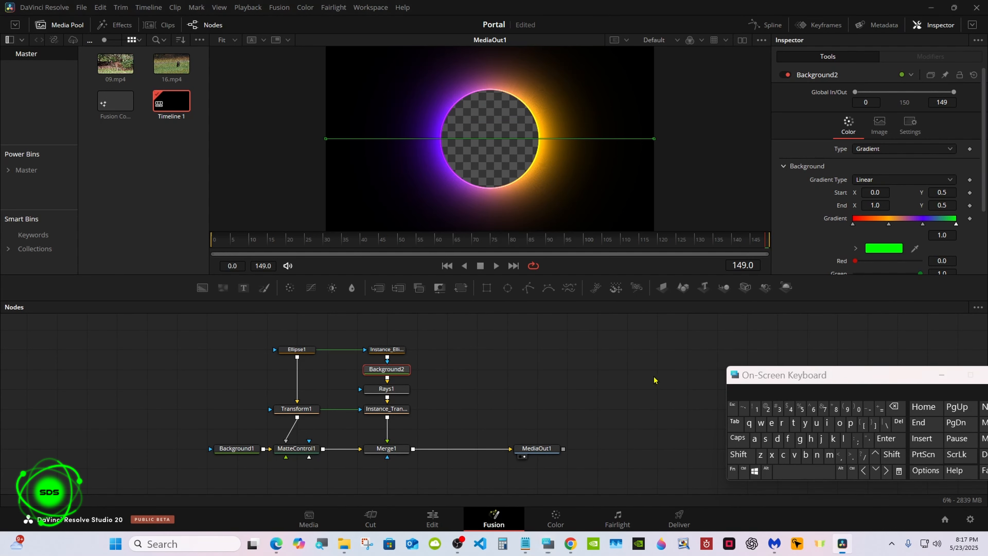
left_click(654, 379)
left_click(496, 265)
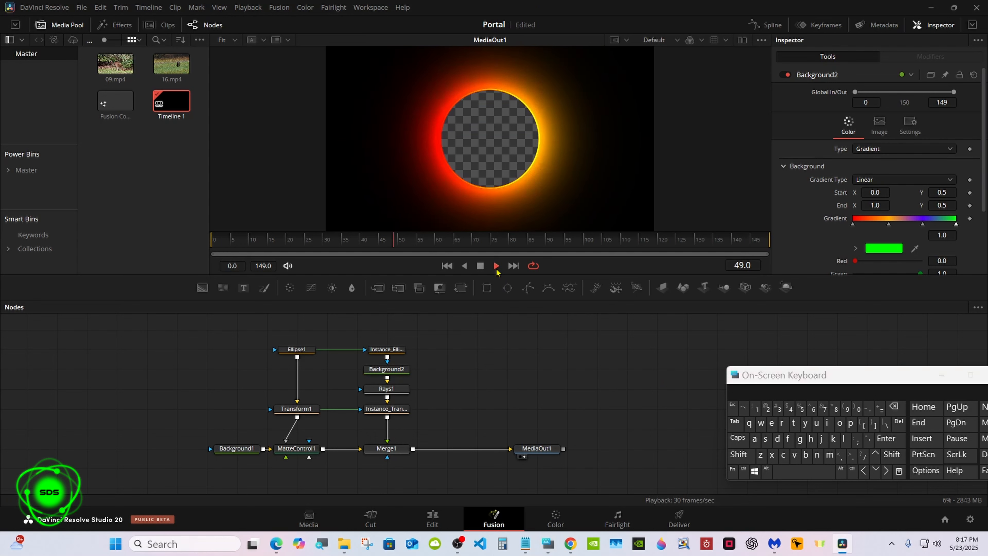
left_click(480, 266)
- Restore the Inspector's full height and turn off Merge Over for the Rays1 node
left_click(972, 24)
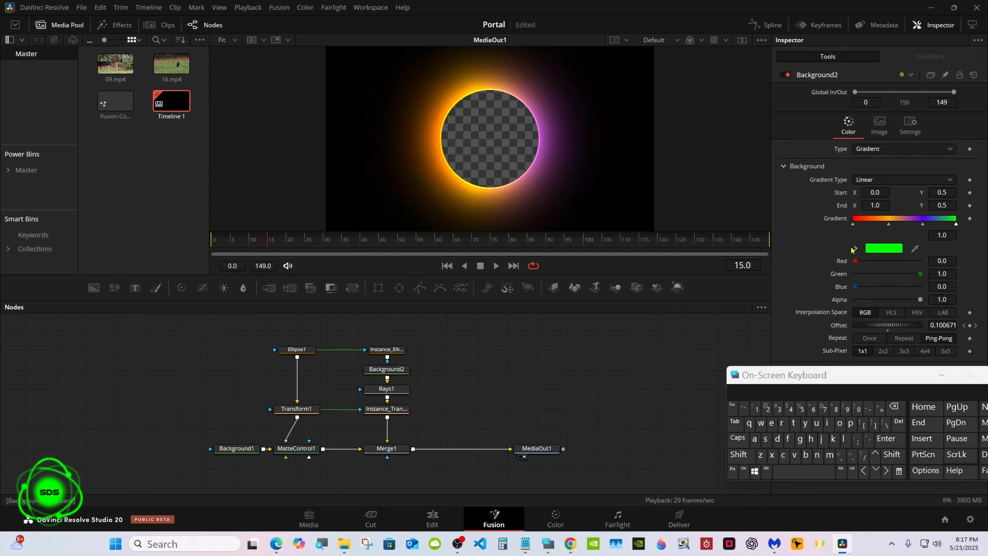
left_click_drag(817, 376, 598, 429)
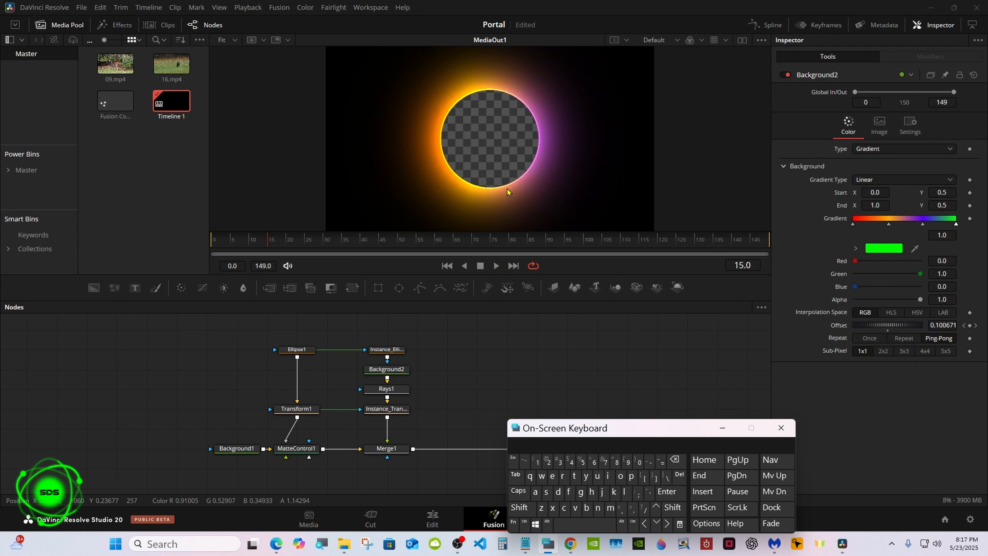
left_click(387, 389)
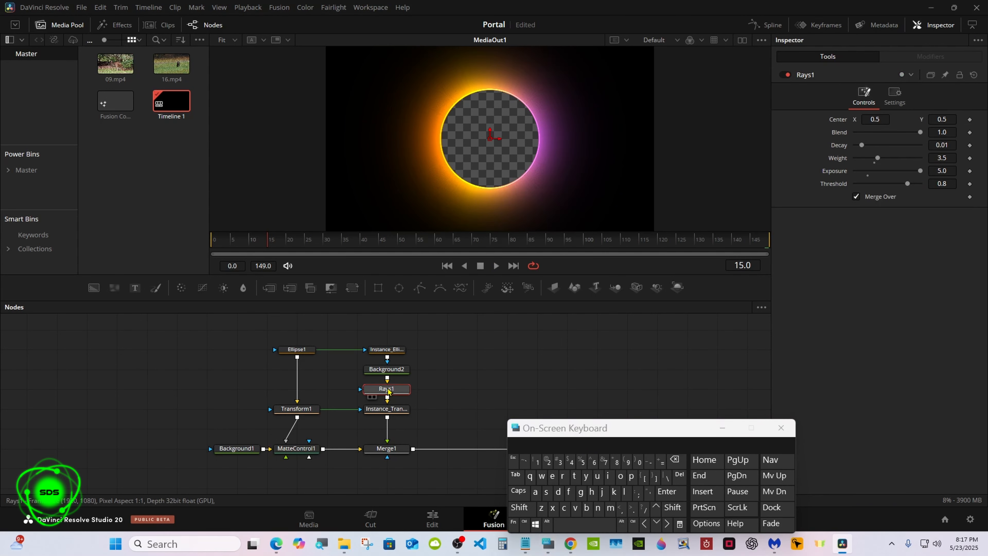
left_click(858, 199)
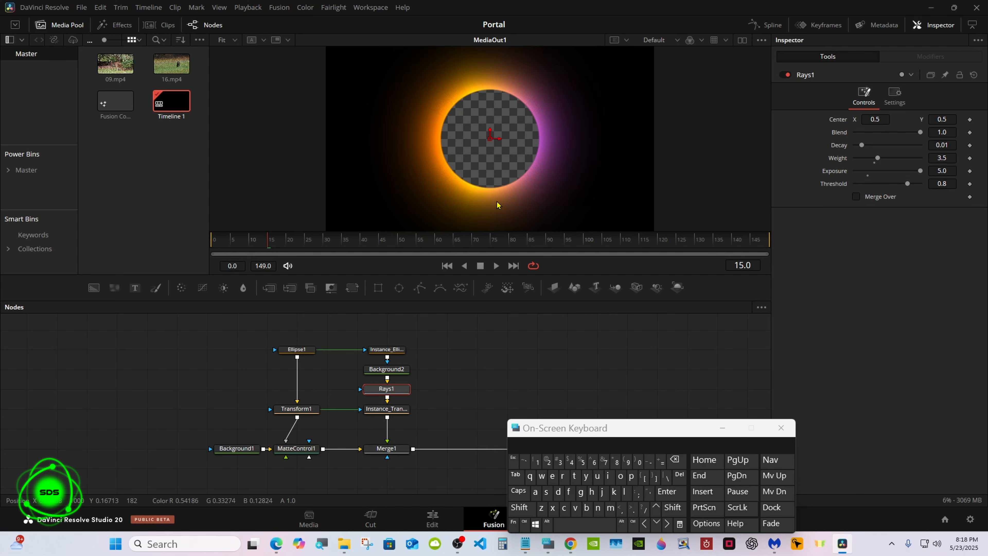
left_click_drag(552, 427, 745, 307)
left_click(616, 380)
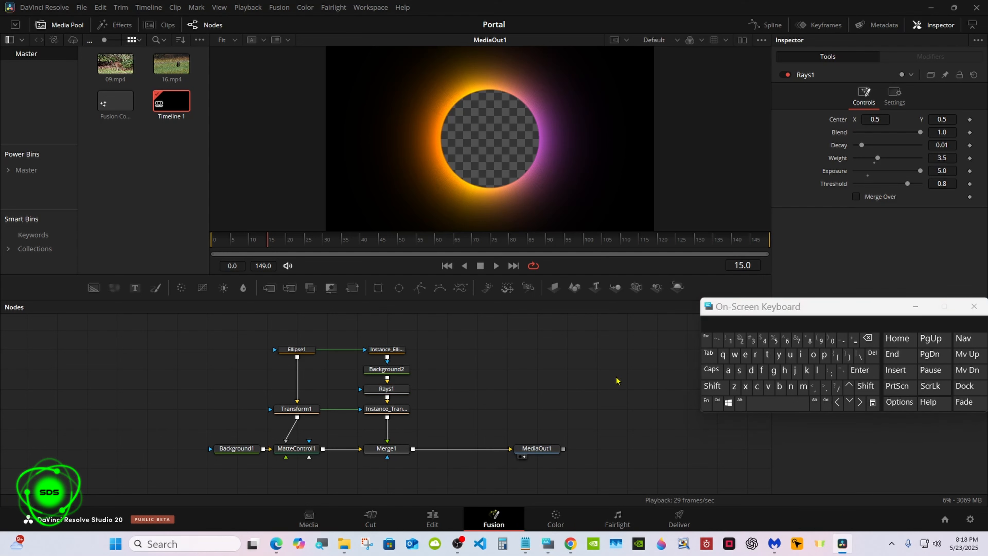
- Rename the Transform1 node as Controls
left_click_drag(727, 314, 683, 371)
left_click(306, 412)
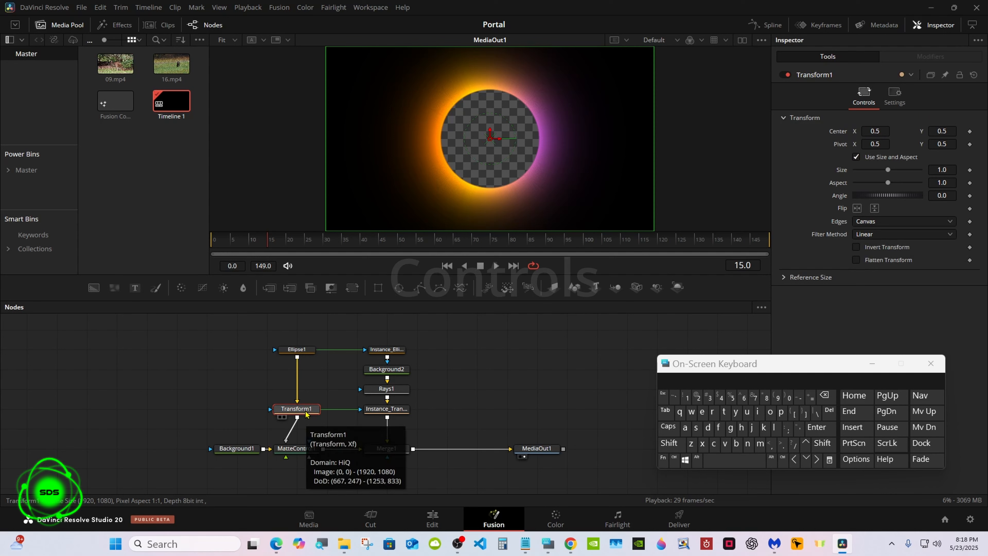
right_click(305, 413)
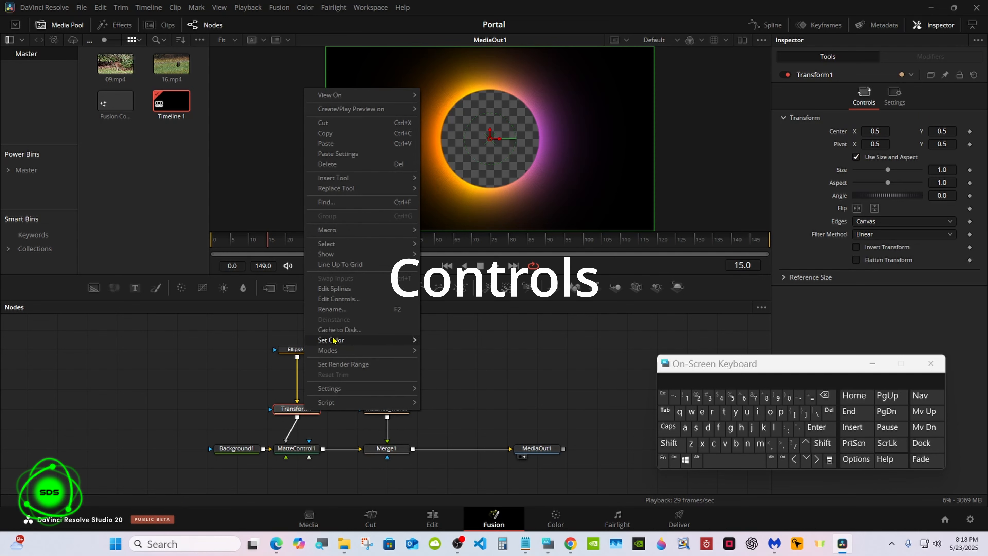
left_click(336, 310)
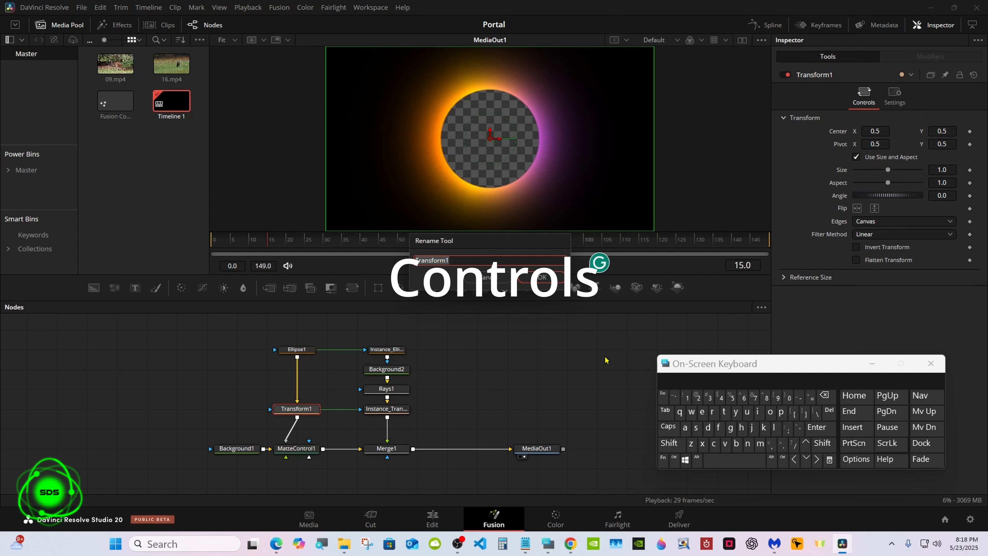
left_click(669, 442)
left_click(714, 443)
left_click(770, 411)
left_click(747, 444)
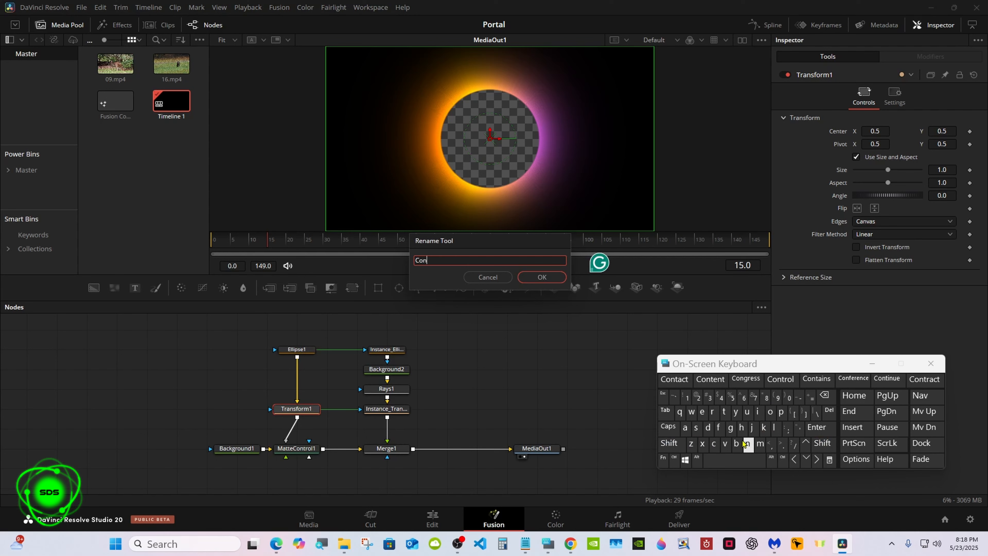
left_click(724, 411)
left_click(712, 411)
left_click(780, 377)
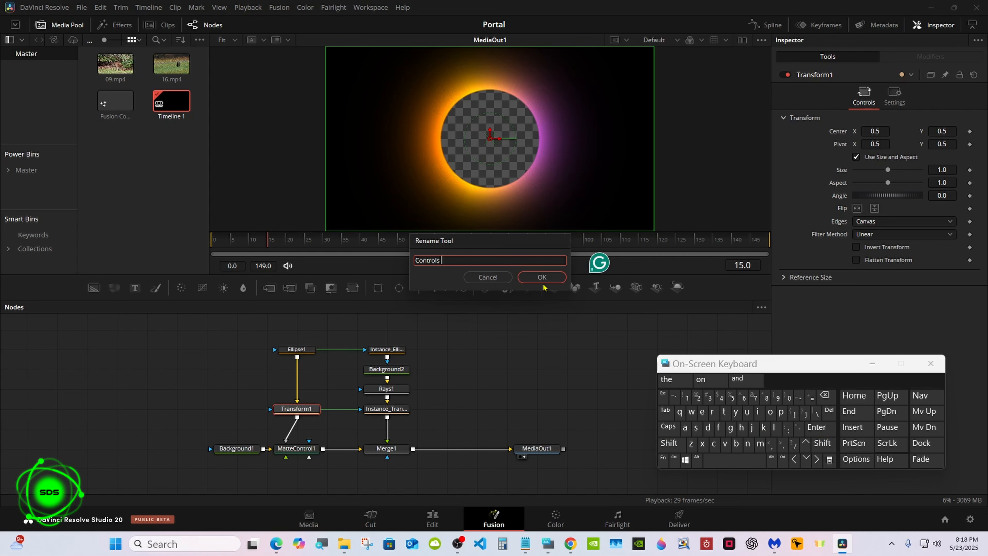
left_click(541, 276)
- Rename the Background2 node as Aurora_Color
left_click_drag(678, 365, 656, 379)
left_click(394, 373)
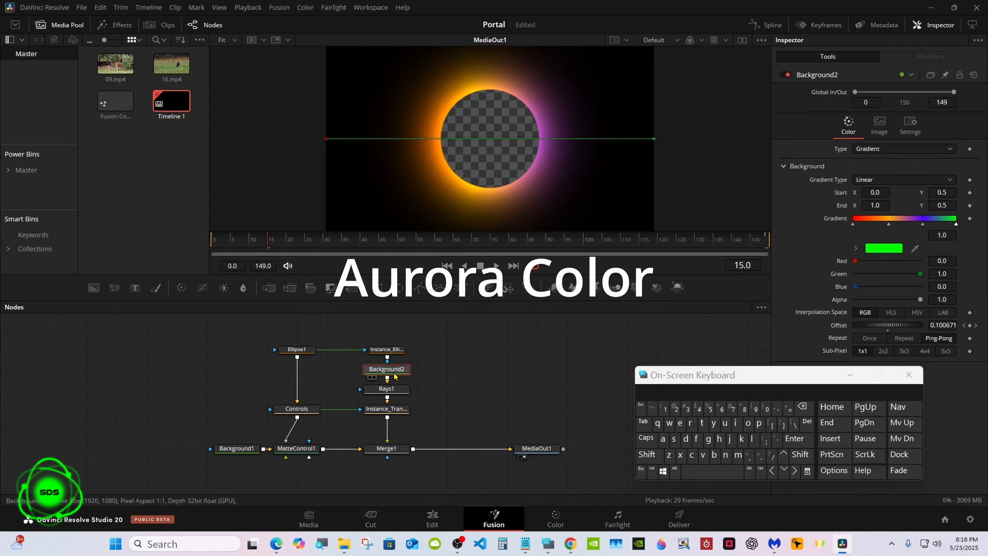
right_click(394, 377)
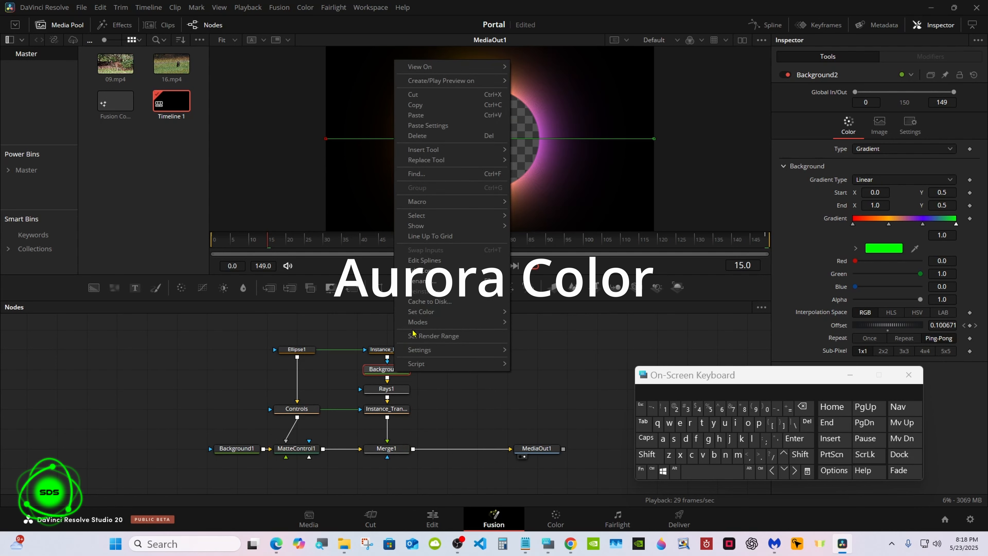
left_click(423, 296)
left_click(646, 454)
left_click(663, 439)
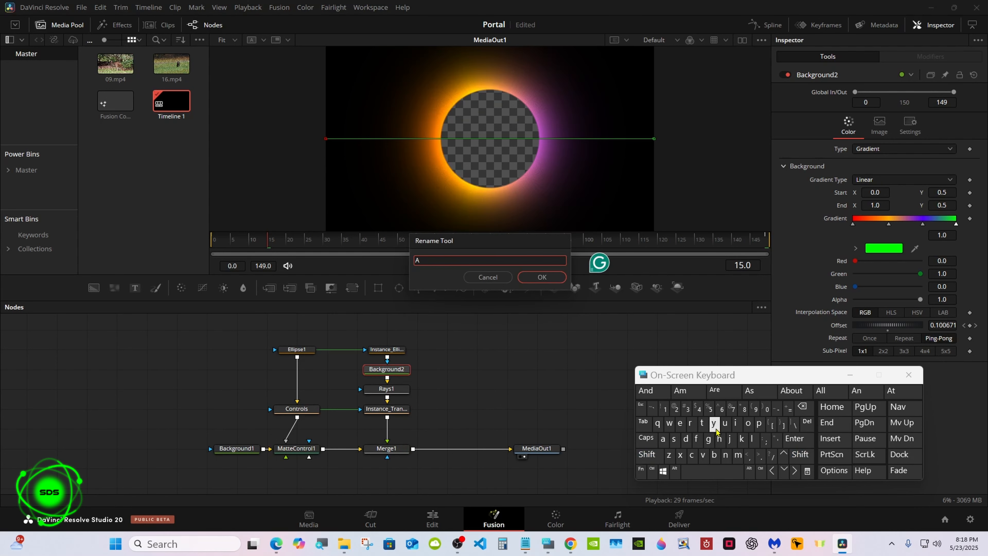
left_click(724, 423)
left_click(691, 423)
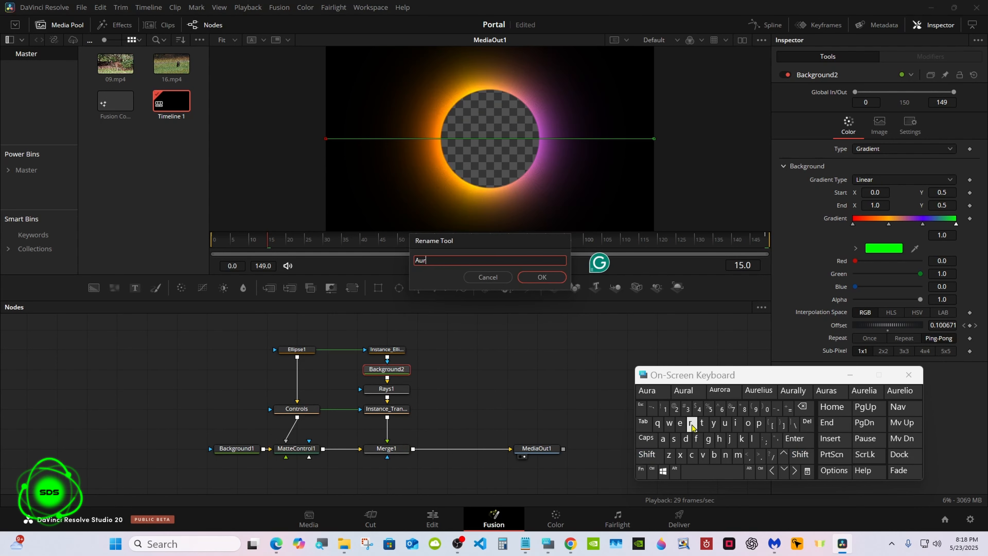
left_click(720, 389)
left_click(800, 455)
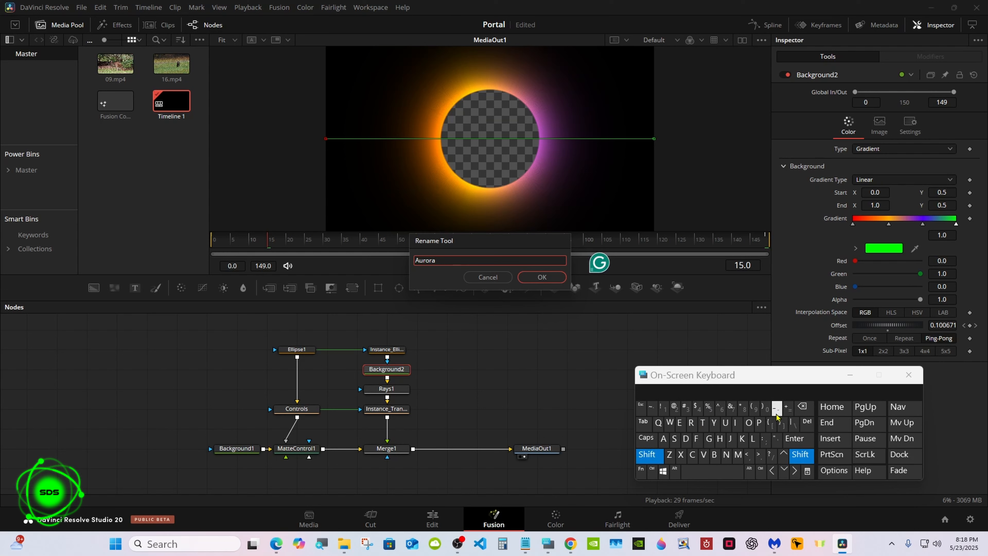
left_click(775, 409)
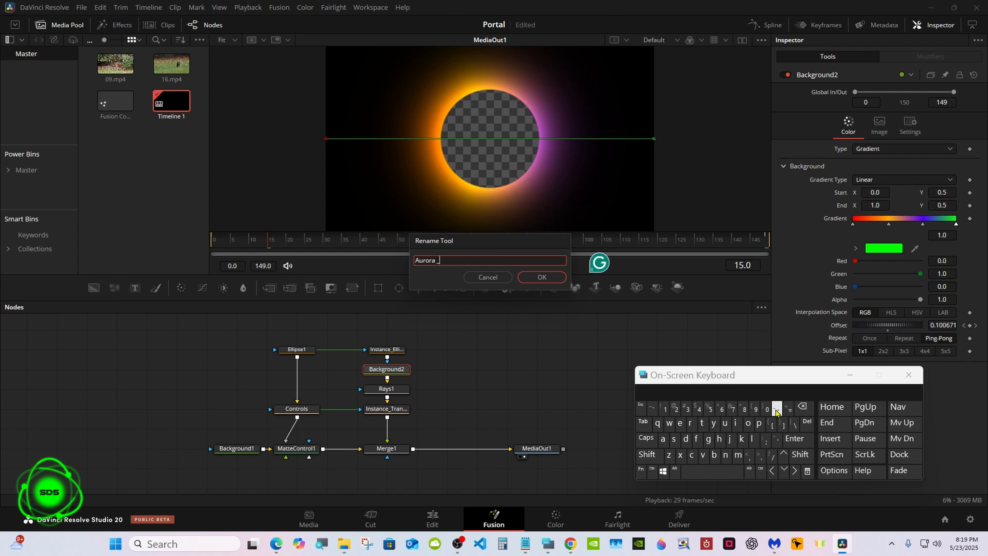
left_click(646, 455)
left_click(691, 454)
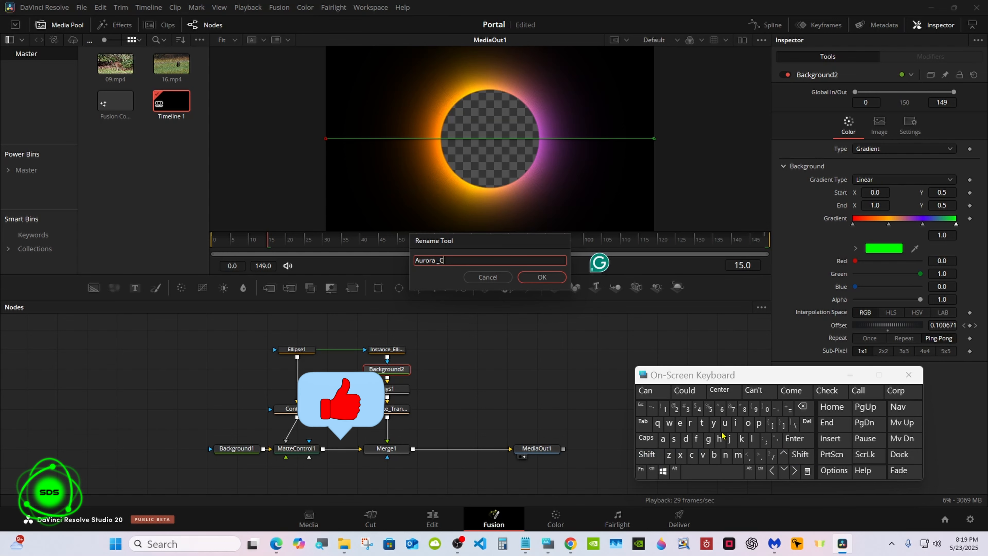
left_click(748, 423)
left_click(752, 439)
left_click(747, 423)
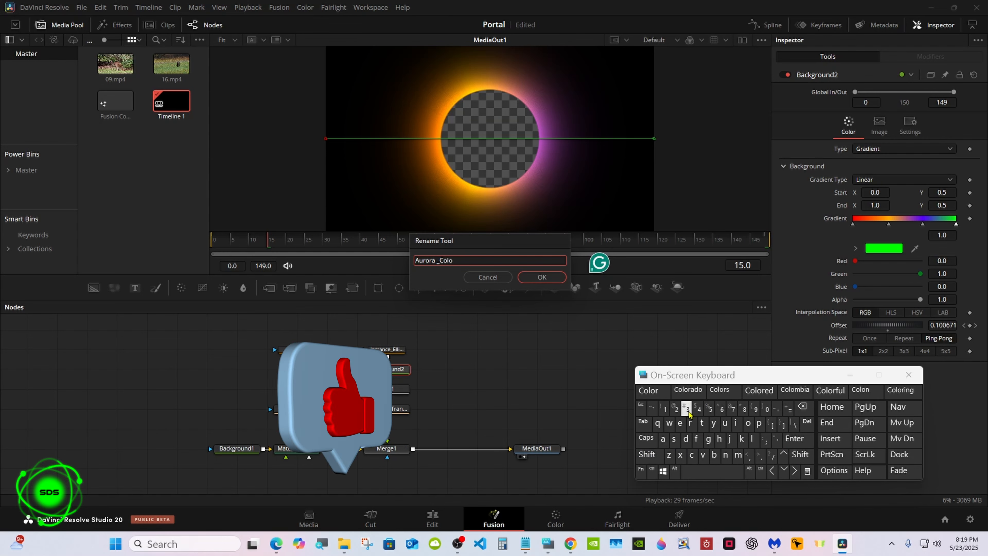
left_click(649, 390)
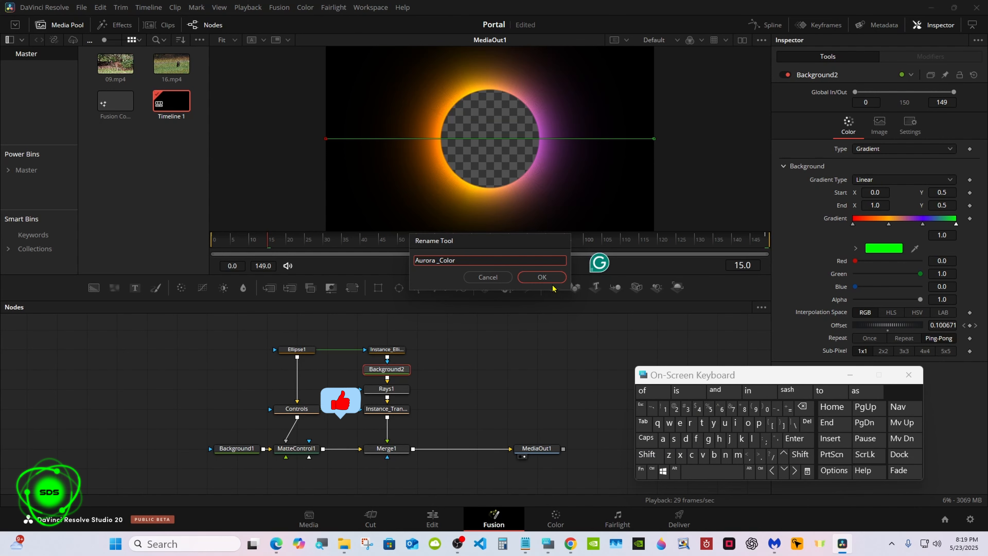
left_click(546, 279)
- Change the Aurora_Color node's background type to Solid Color
left_click_drag(685, 375, 555, 438)
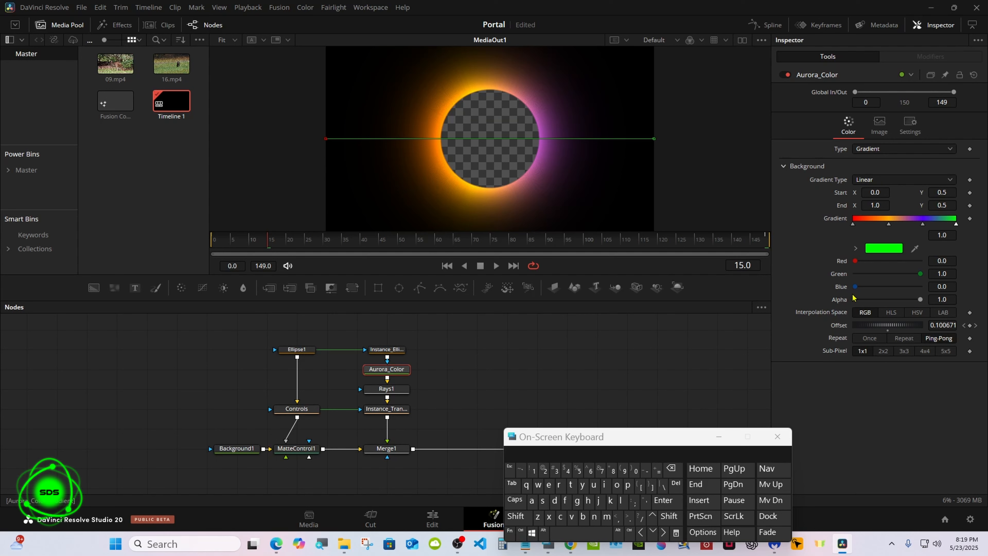
left_click(902, 149)
left_click(871, 160)
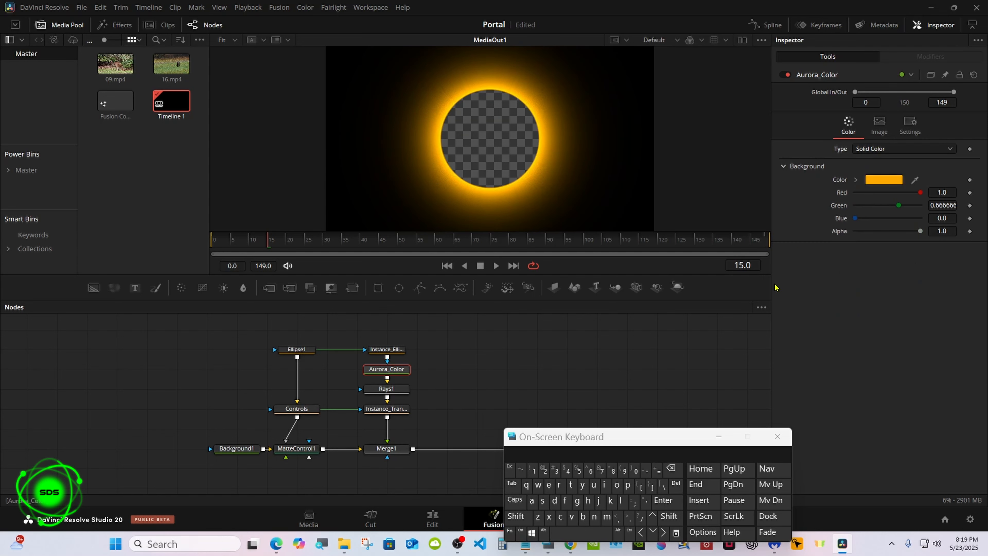
- Select Controls, Ellipse1, Rays1 and Aurora_Color in that order, plus all remaining nodes except MediaOut1
left_click_drag(553, 443, 682, 327)
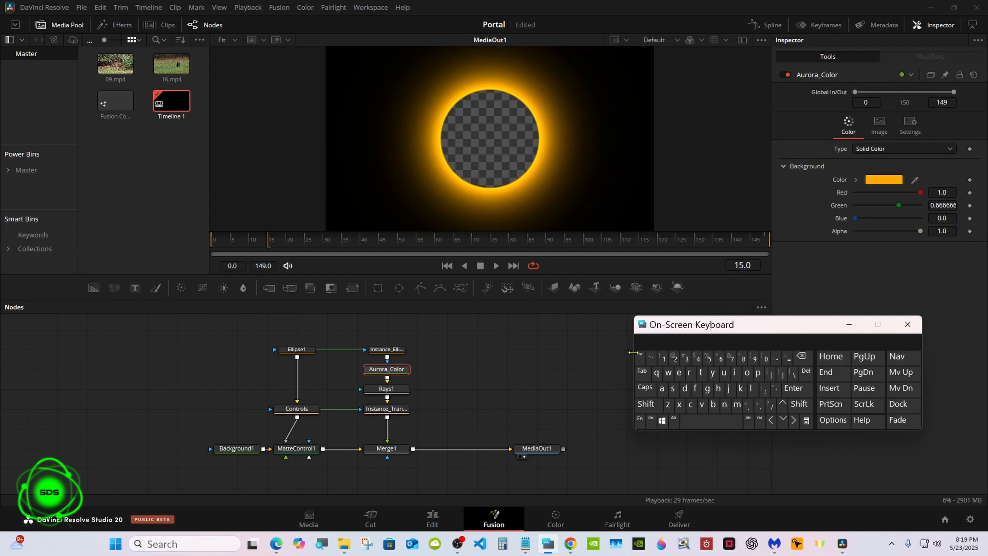
left_click(593, 388)
left_click(651, 421)
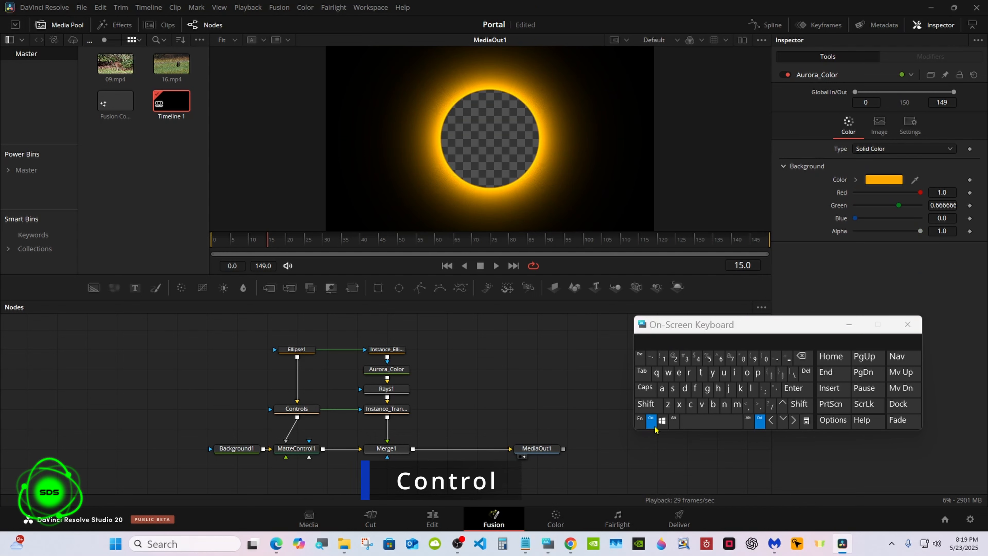
left_click(298, 409, "ctrl")
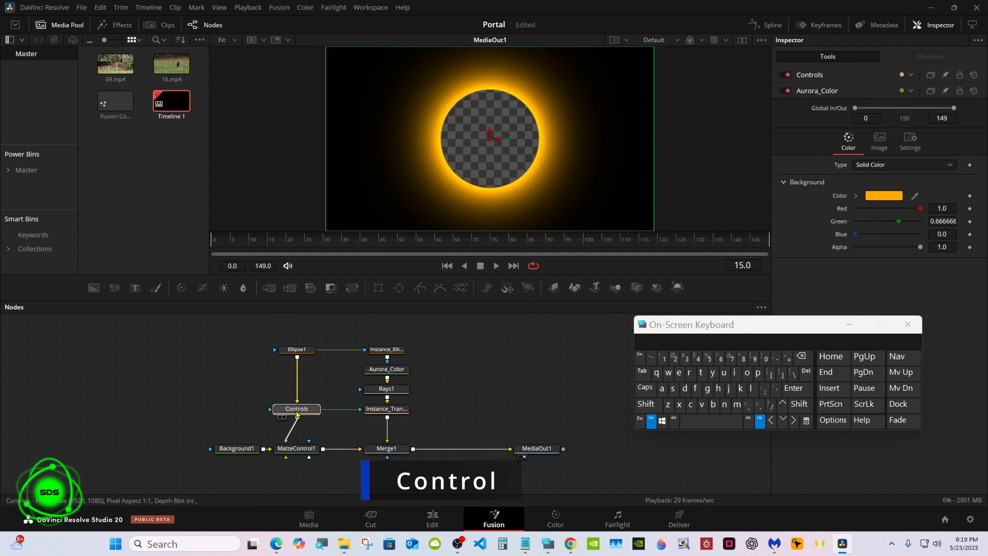
left_click(296, 350, "ctrl")
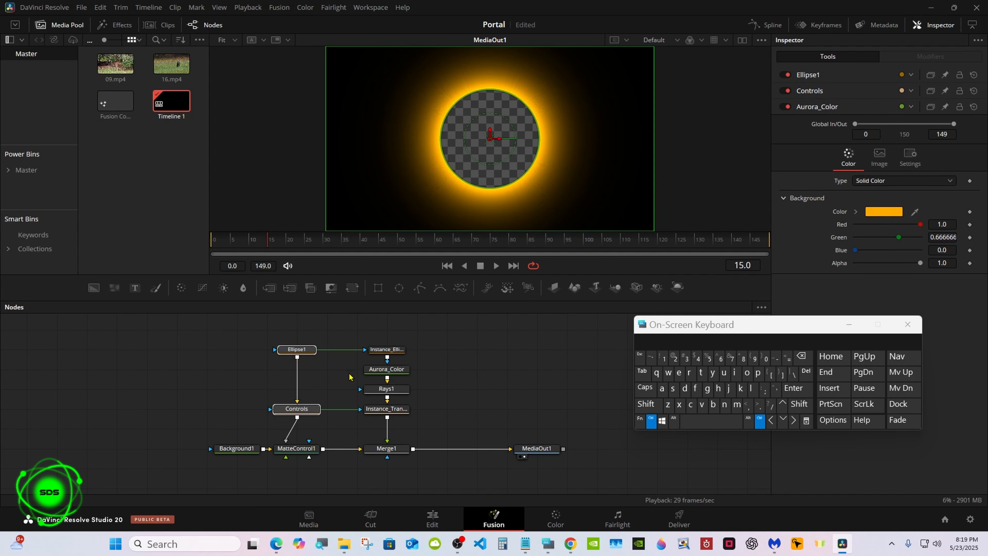
left_click(377, 390, "ctrl")
left_click(374, 371, "ctrl")
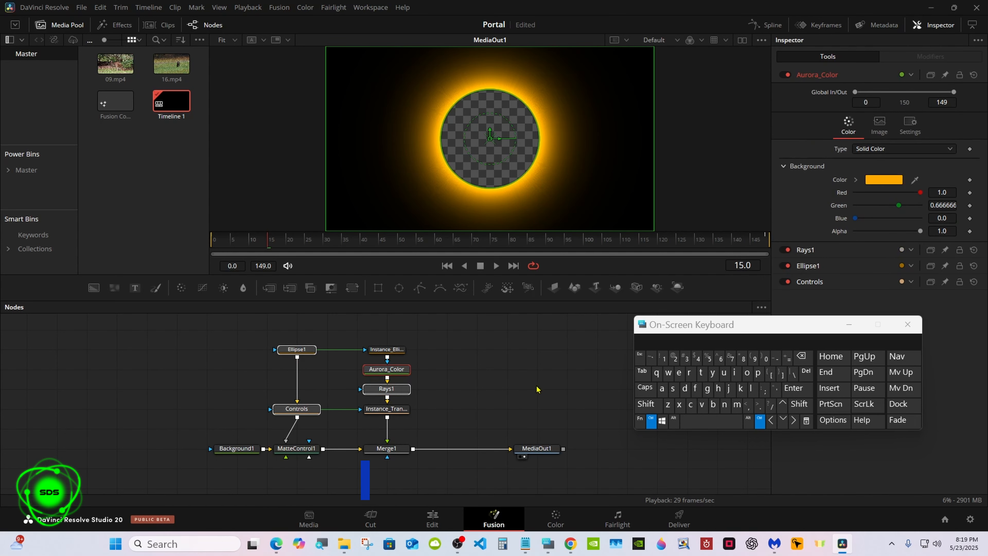
left_click(663, 389)
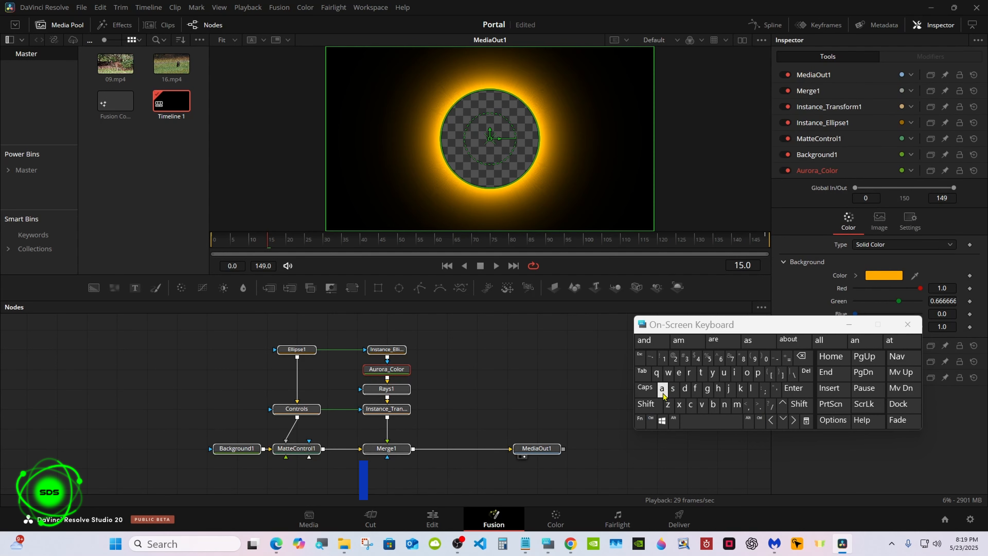
left_click(651, 420)
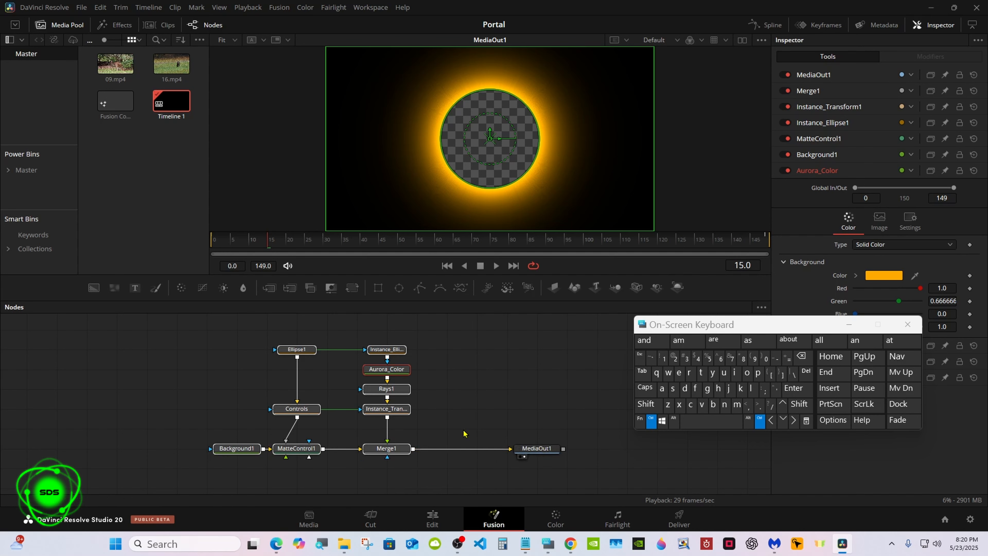
- Create a macro from the selected nodes and enter TUTORIAL as its macro name
right_click(378, 374)
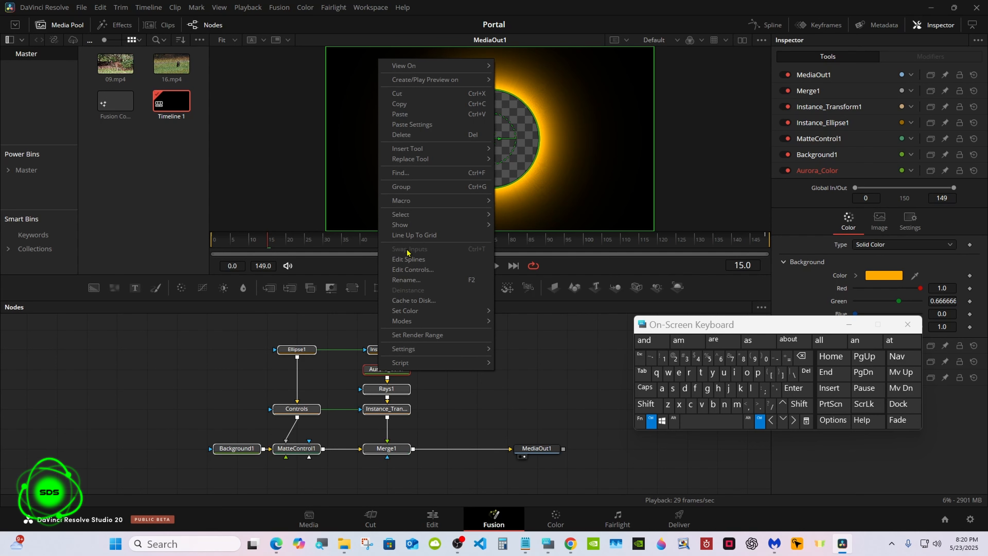
mouse_move(423, 207)
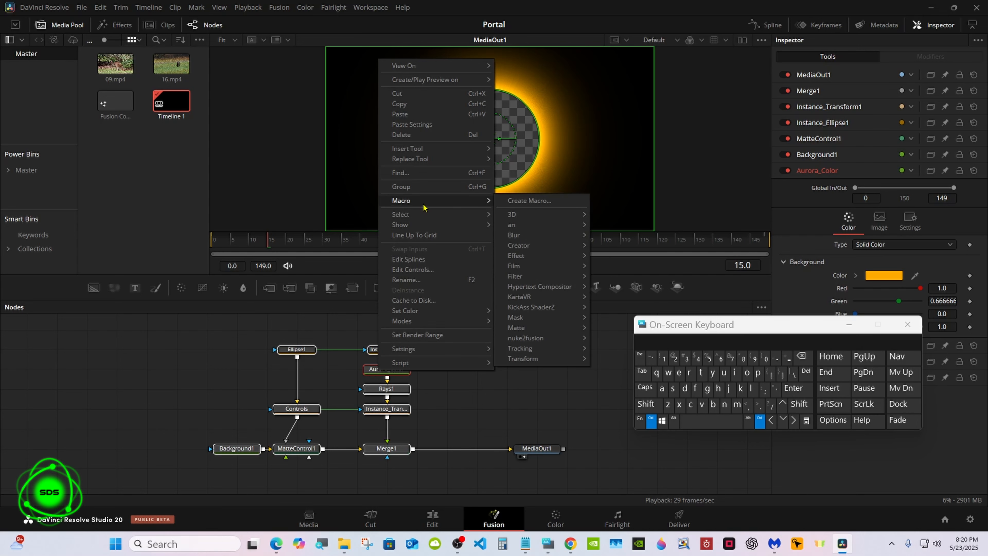
left_click(521, 204)
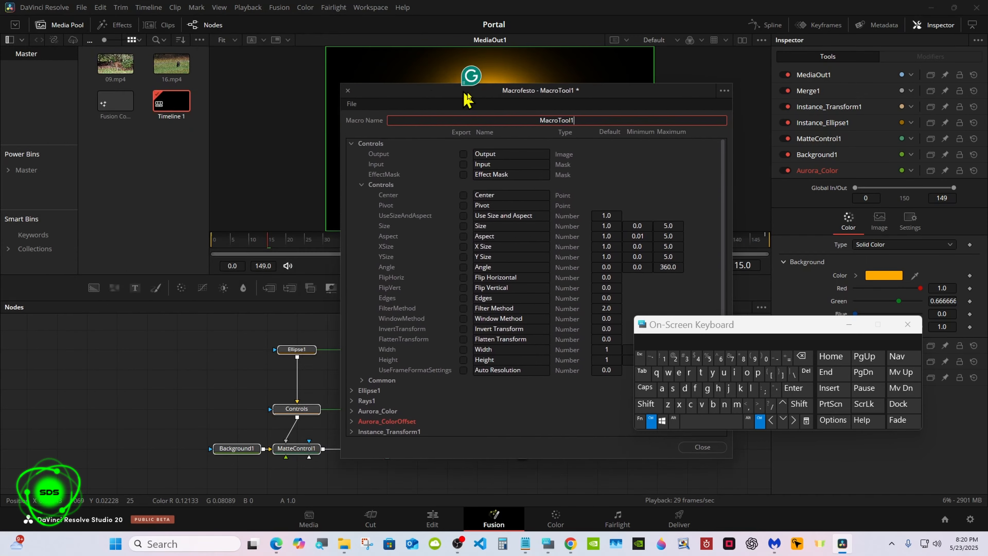
left_click_drag(466, 99, 500, 109)
left_click_drag(686, 327, 628, 294)
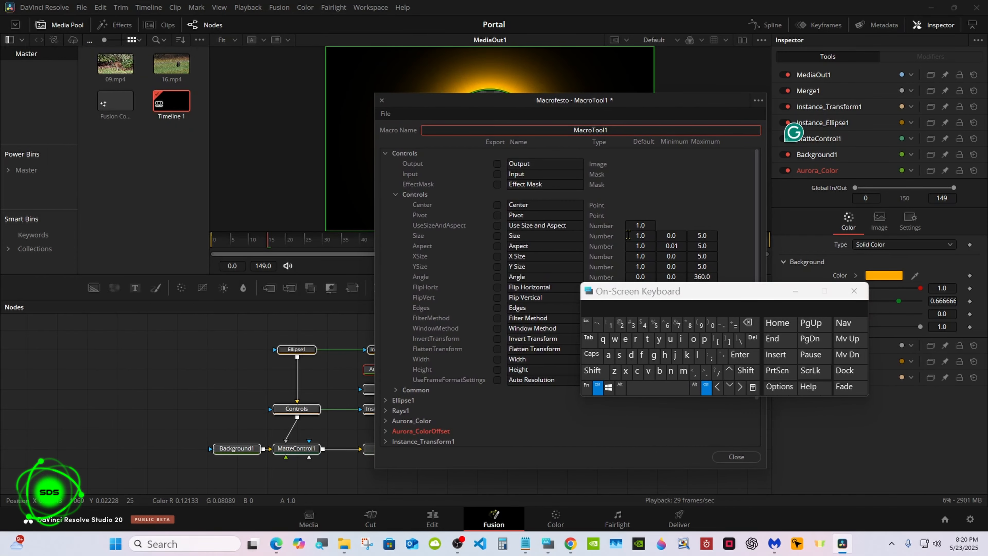
left_click(747, 322)
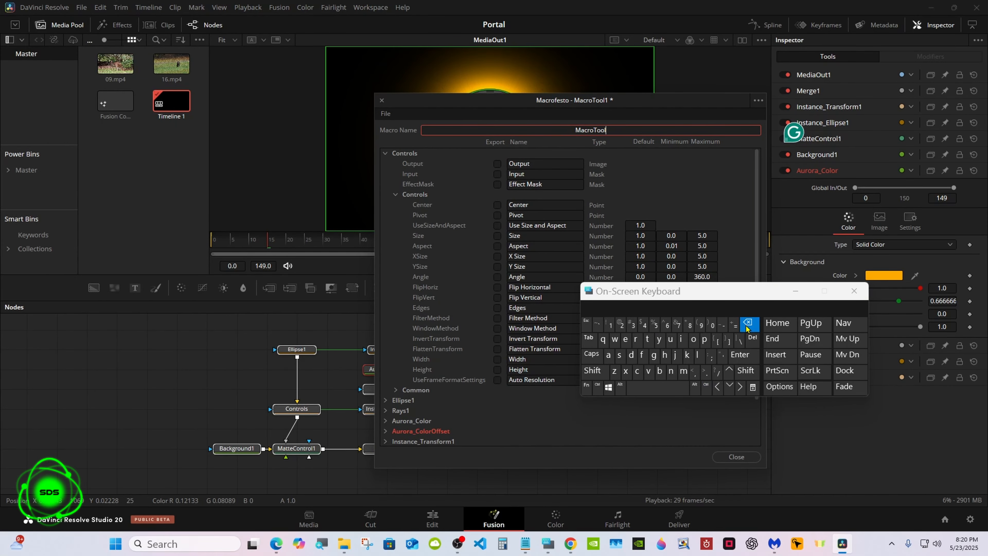
left_click(591, 353)
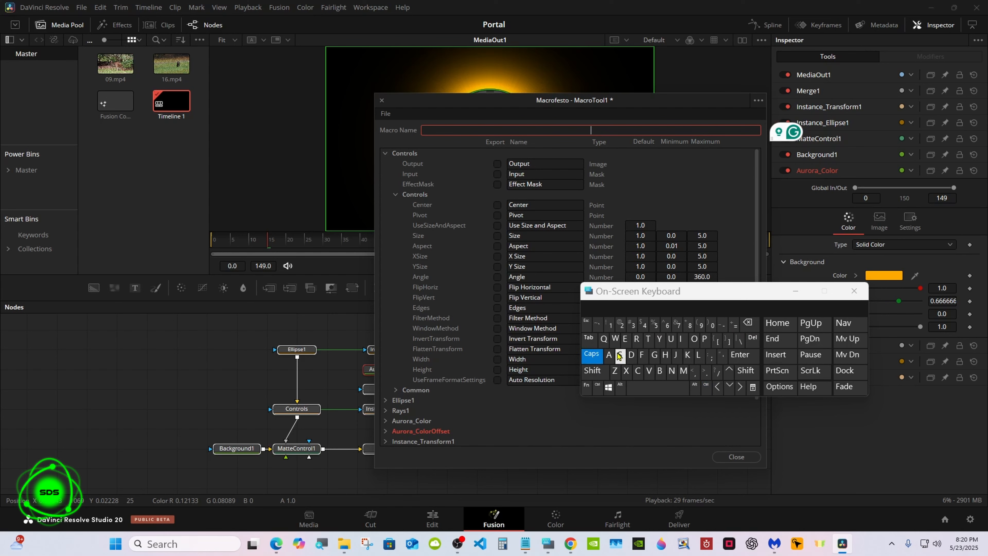
left_click(648, 338)
left_click(670, 338)
left_click(647, 338)
left_click(597, 306)
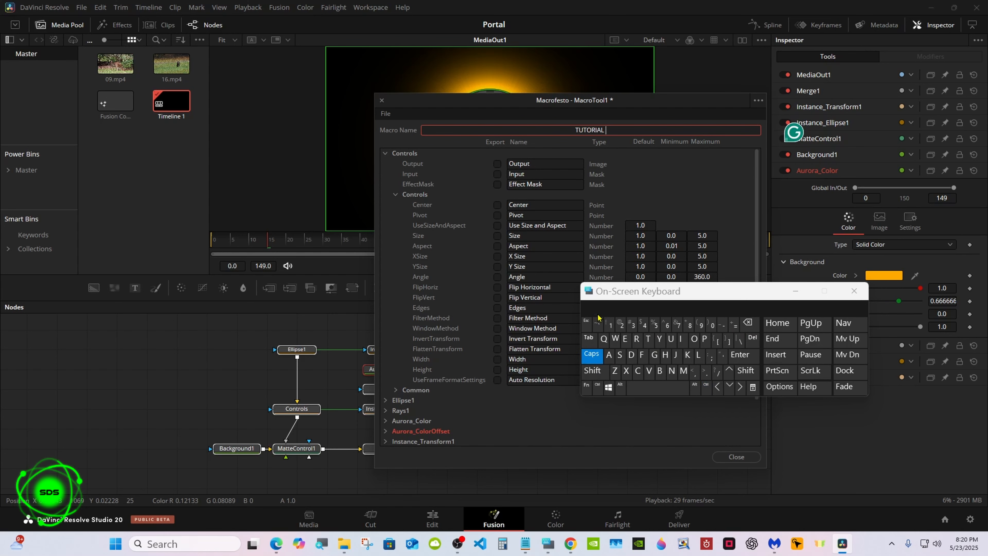
left_click_drag(599, 291, 669, 269)
left_click(640, 331)
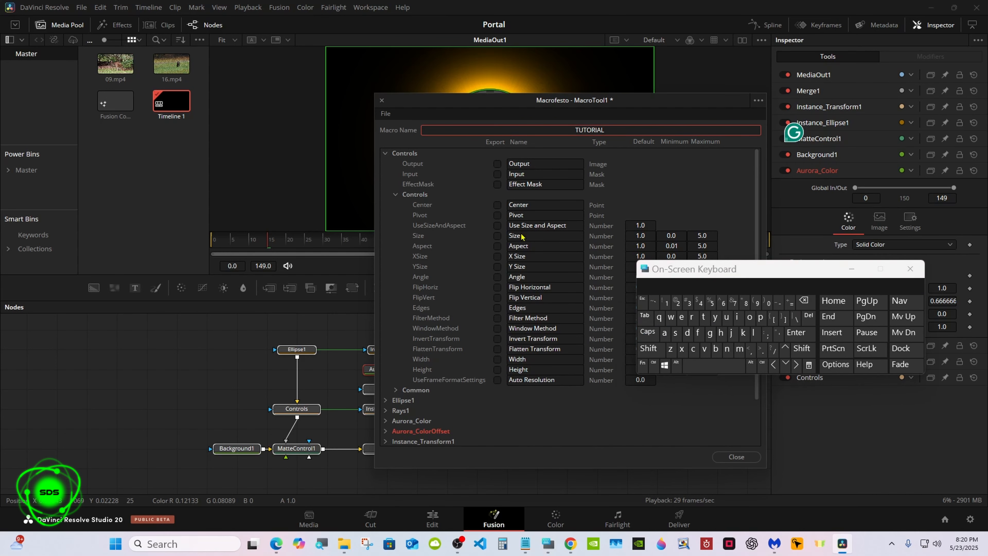
- Mark the Controls node's Center parameter for export in the macro and collapse that node's parameter list
left_click(497, 205)
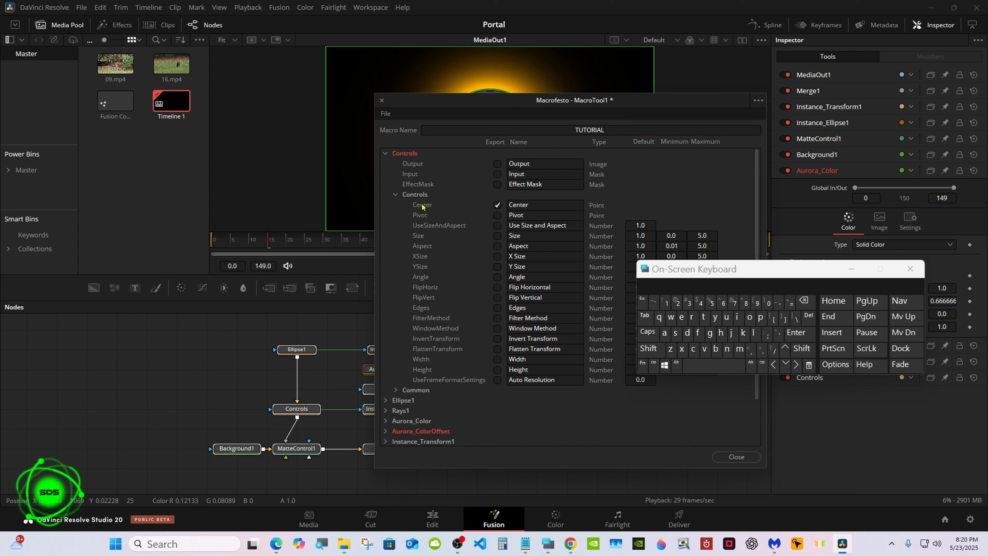
left_click(396, 195)
left_click(385, 153)
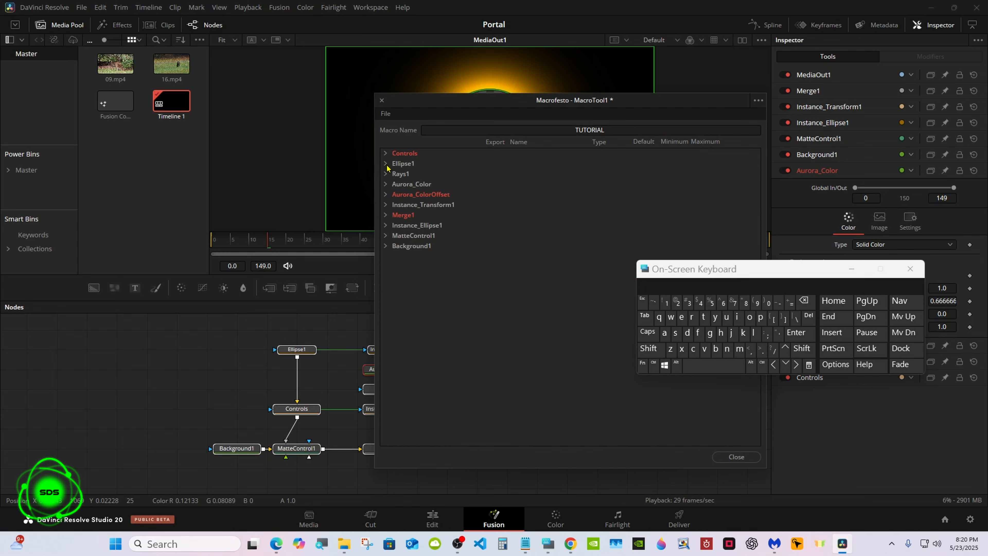
- Expand Ellipse1 in the macro editor and mark its Soft Edge and Border Width parameters for export
left_click(386, 163)
left_click(497, 235)
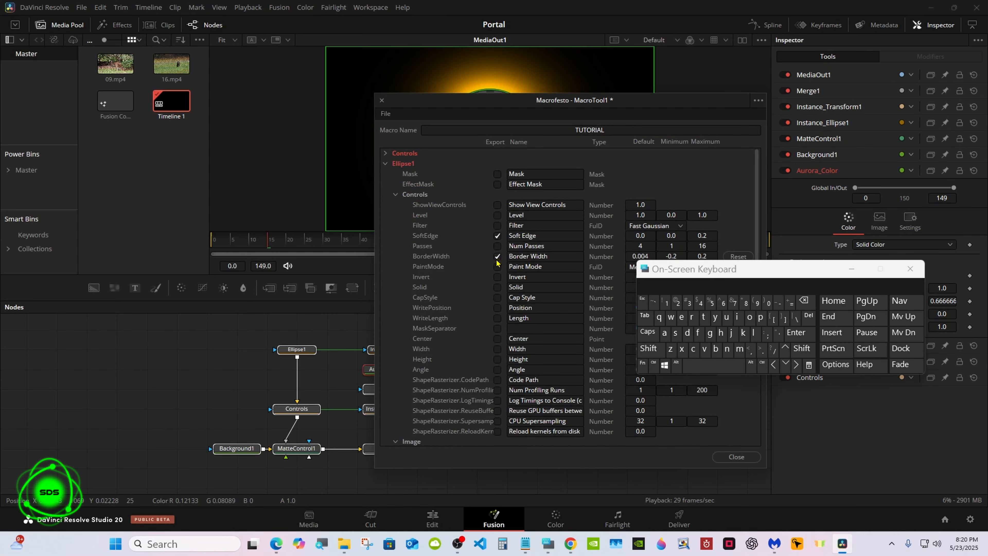